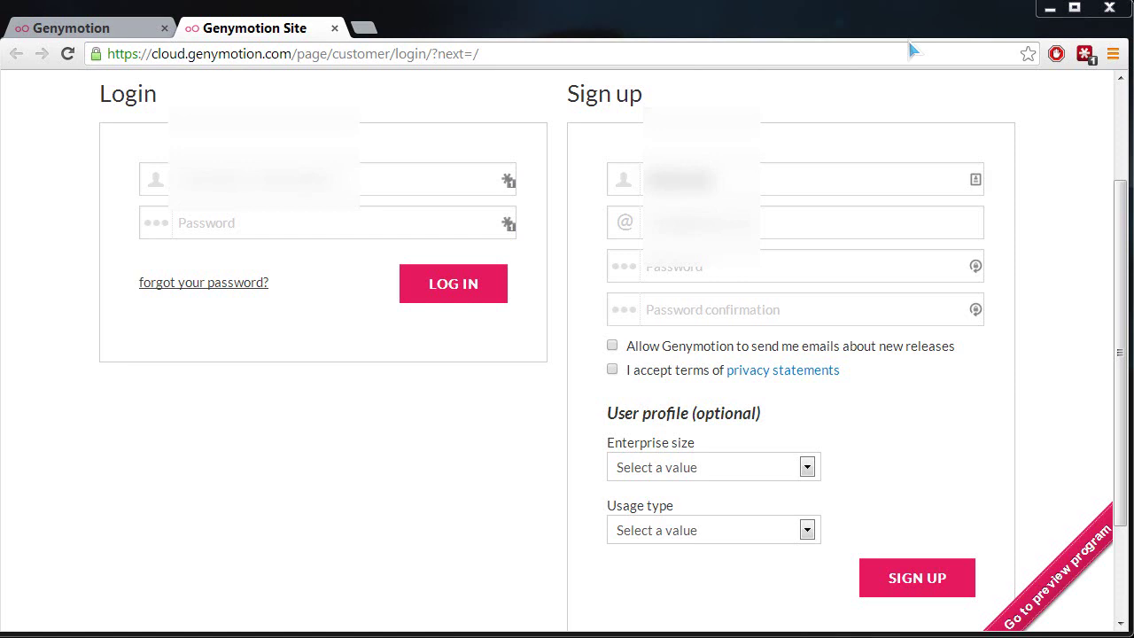
- Enter the account password and its confirmation in the Genymotion sign-up form
{"action": "left_click", "coordinate": [671, 266]}
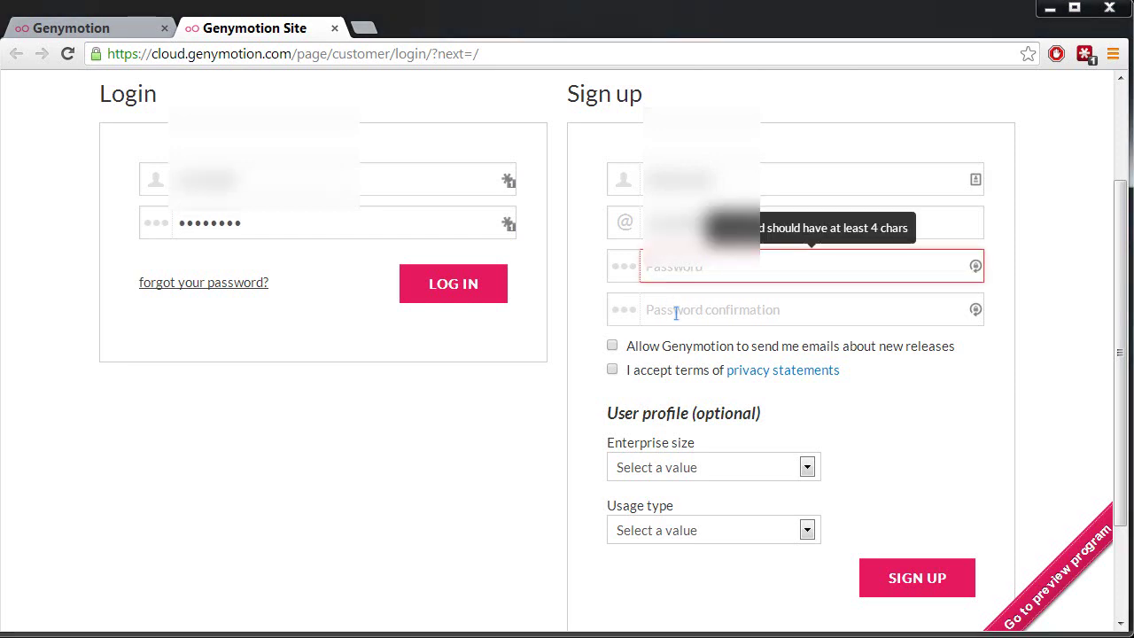
{"action": "left_click", "coordinate": [676, 313]}
{"action": "key", "text": "ctrl+v"}
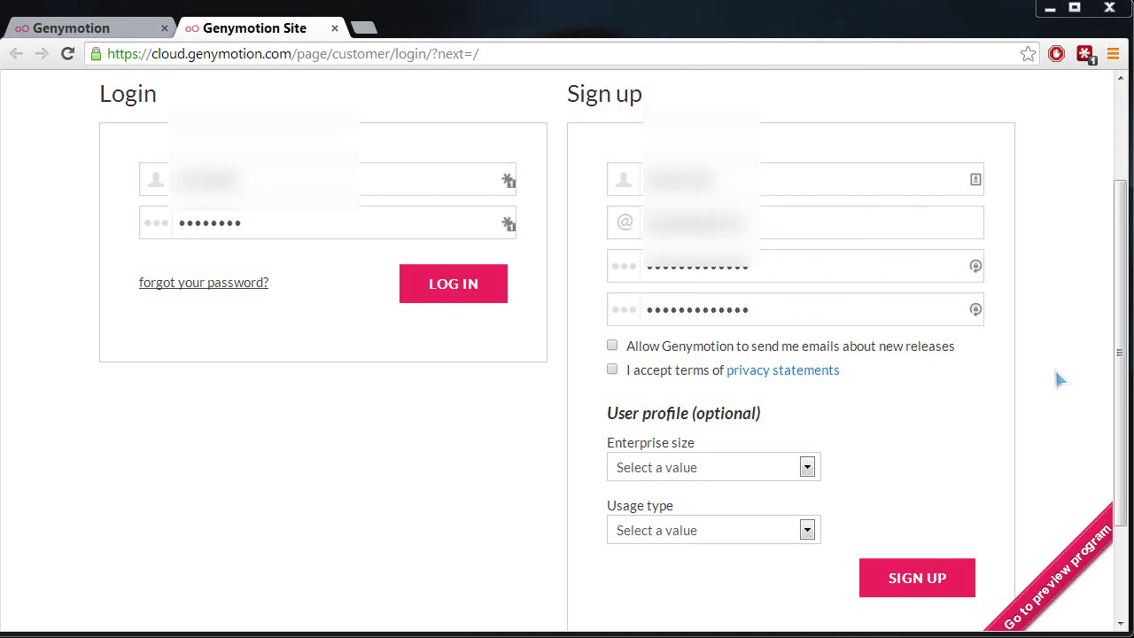
- Allow emails about new releases, accept the privacy statements, and submit the sign-up form
{"action": "left_click", "coordinate": [633, 347]}
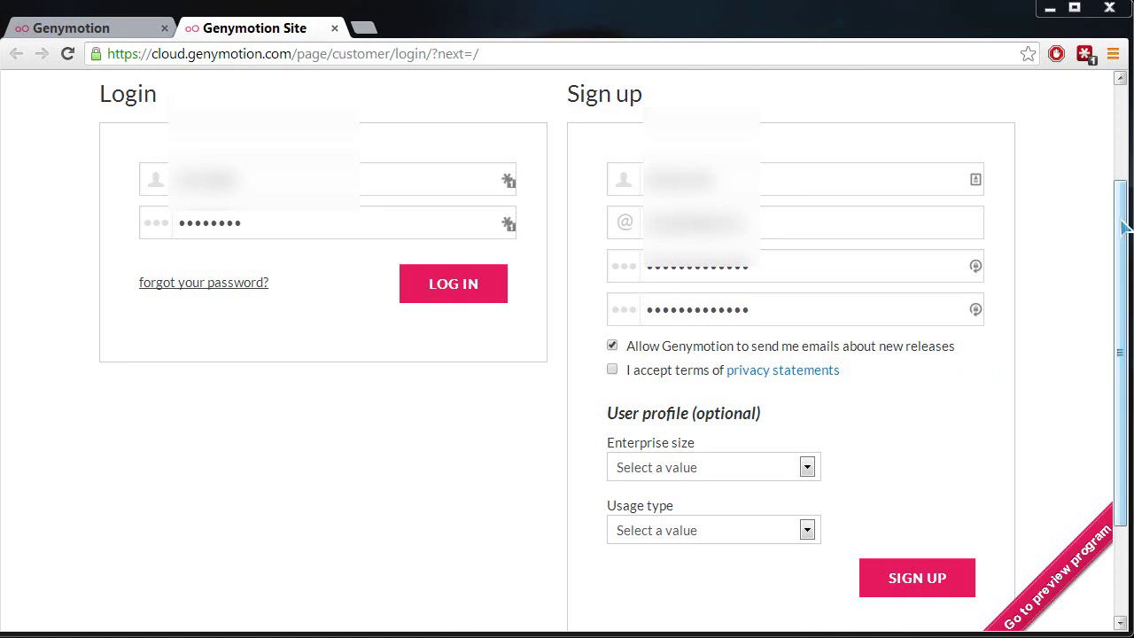
{"action": "left_click", "coordinate": [613, 371]}
{"action": "scroll", "coordinate": [614, 371], "scroll_direction": "down", "scroll_amount": 1}
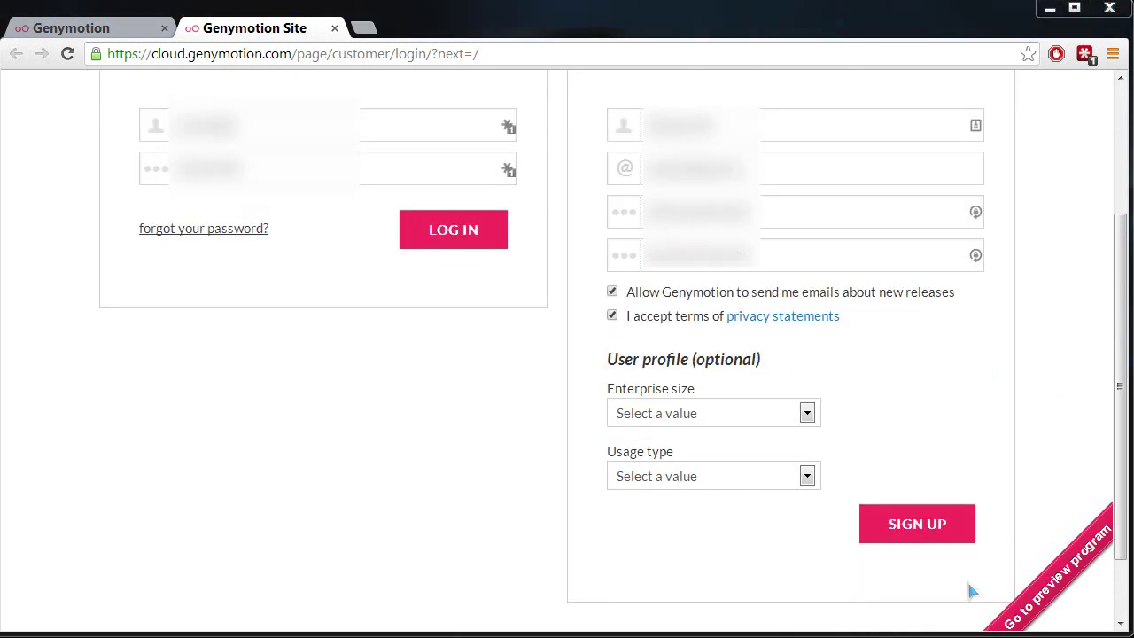
{"action": "left_click", "coordinate": [940, 529]}
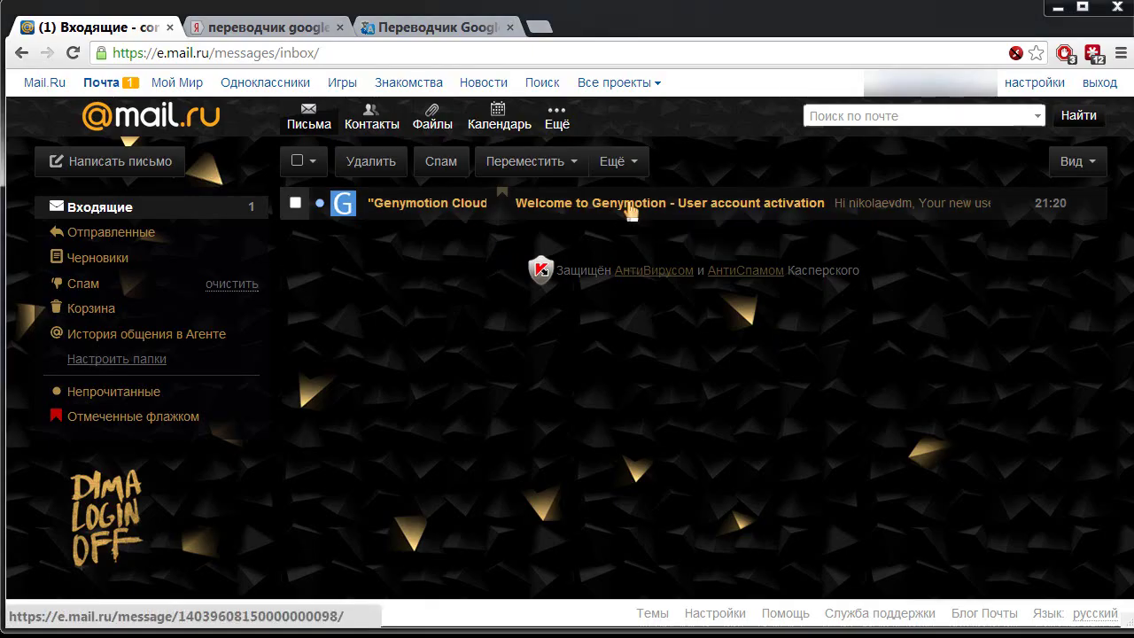
- Activate the account through the link in the Genymotion welcome email and open the Genymotion download page
{"action": "left_click", "coordinate": [631, 210]}
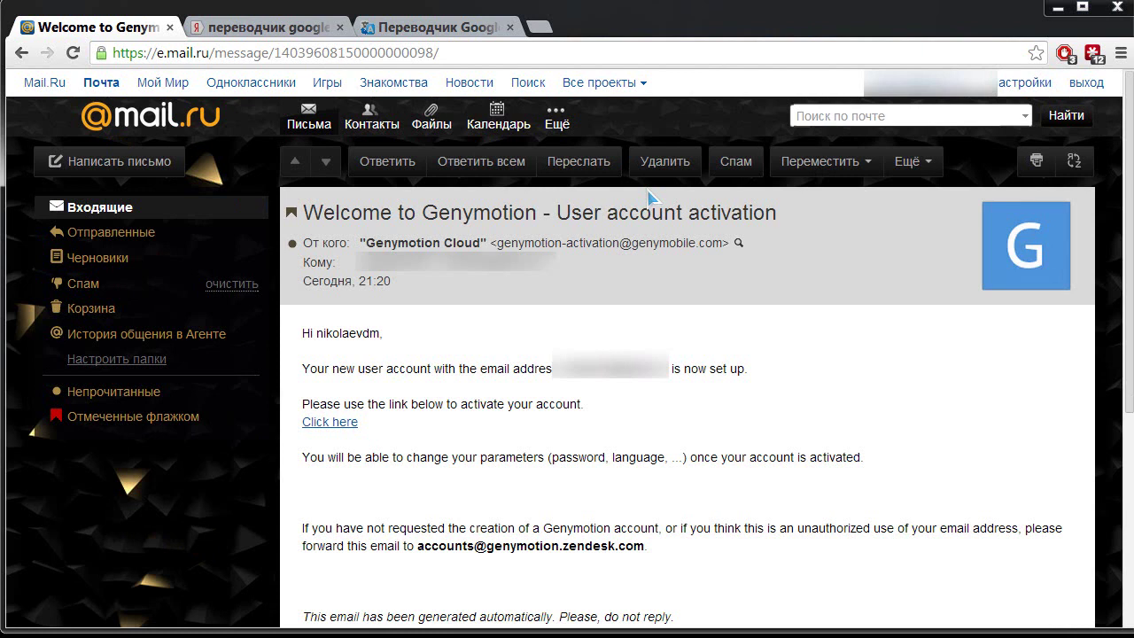
{"action": "left_click", "coordinate": [336, 429]}
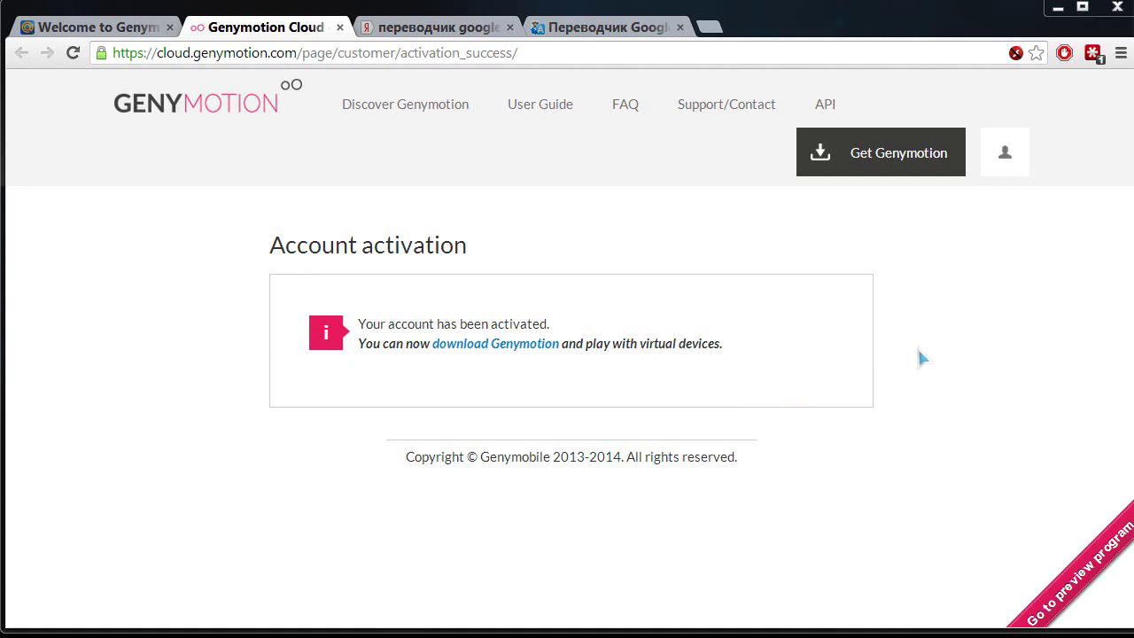
{"action": "left_click", "coordinate": [502, 346]}
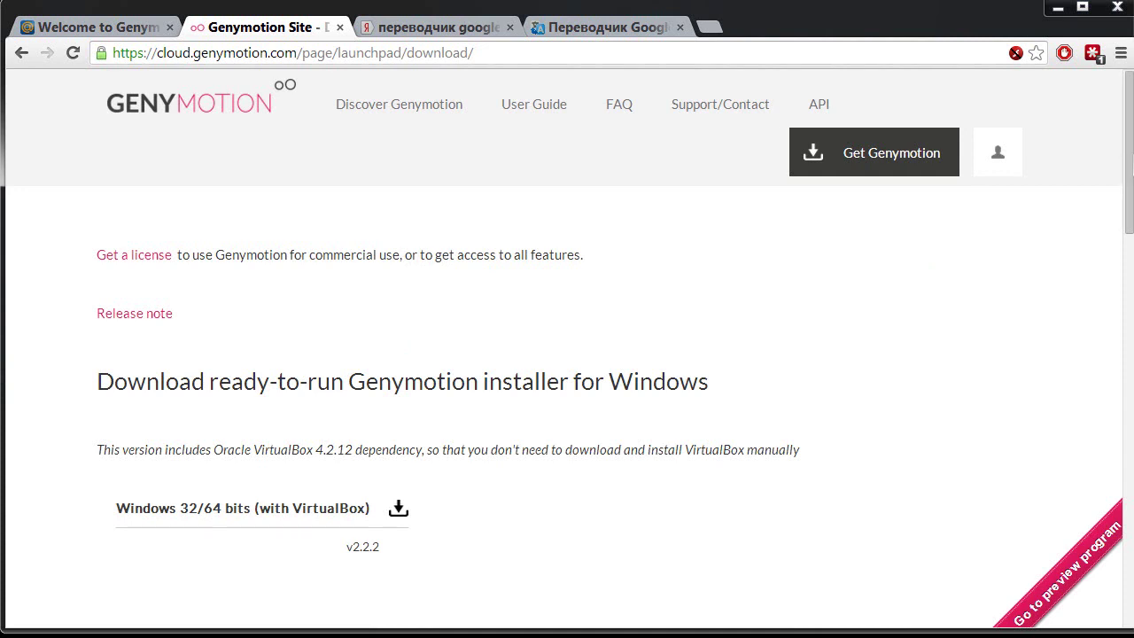
- Translate the Genymotion download page from English into Russian
{"action": "scroll", "coordinate": [1131, 209], "scroll_direction": "down", "scroll_amount": 2}
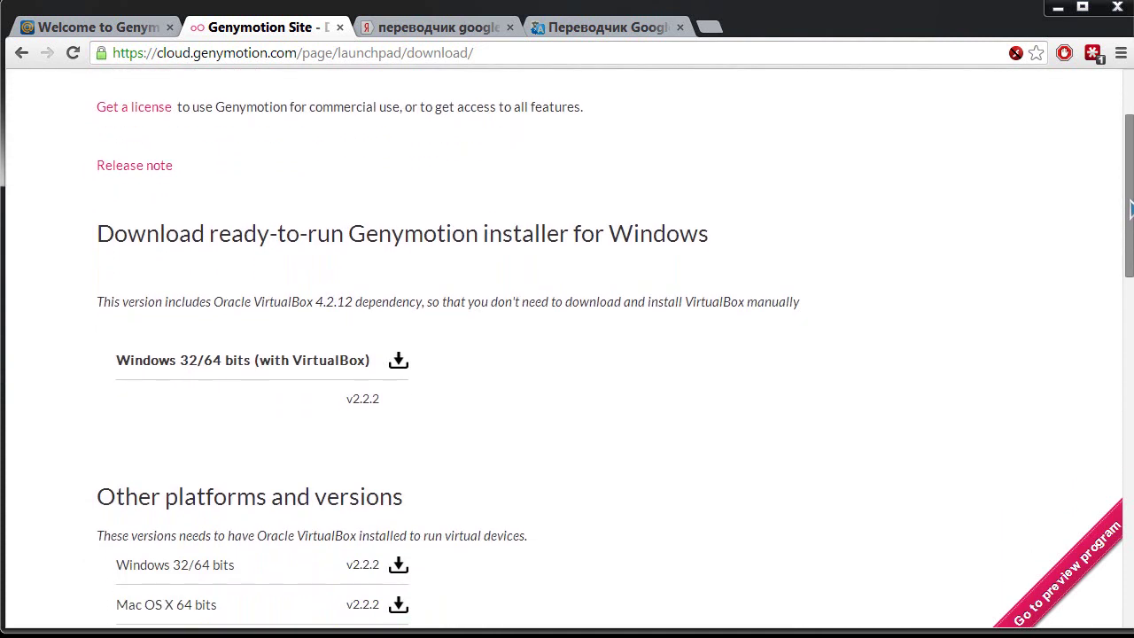
{"action": "scroll", "coordinate": [883, 177], "scroll_direction": "down", "scroll_amount": 1}
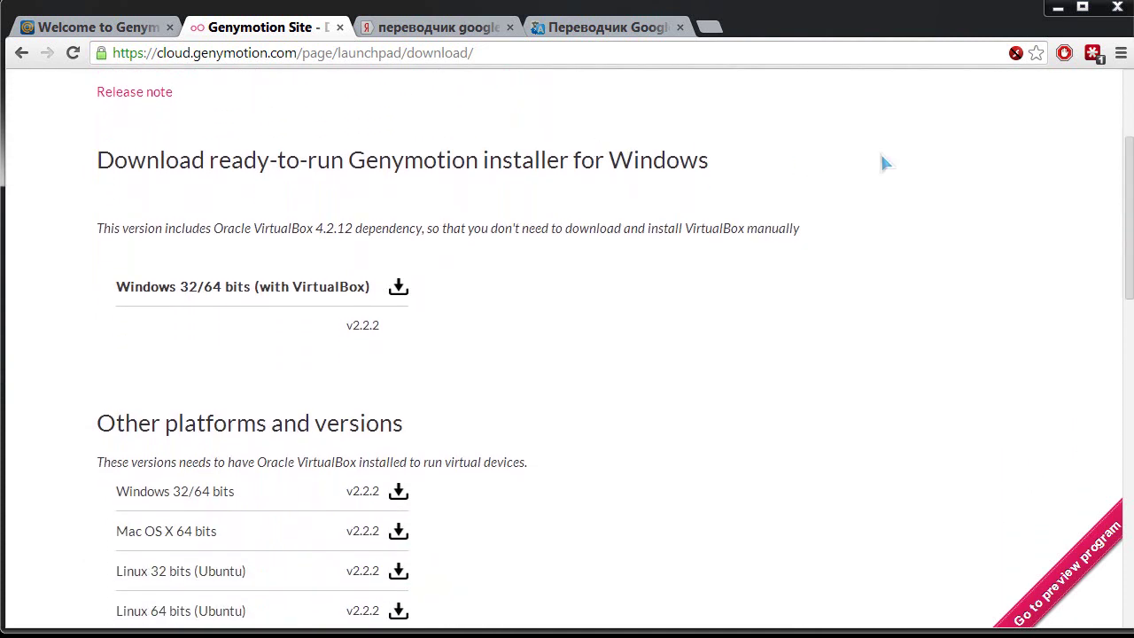
{"action": "right_click", "coordinate": [883, 162]}
{"action": "left_click", "coordinate": [973, 299]}
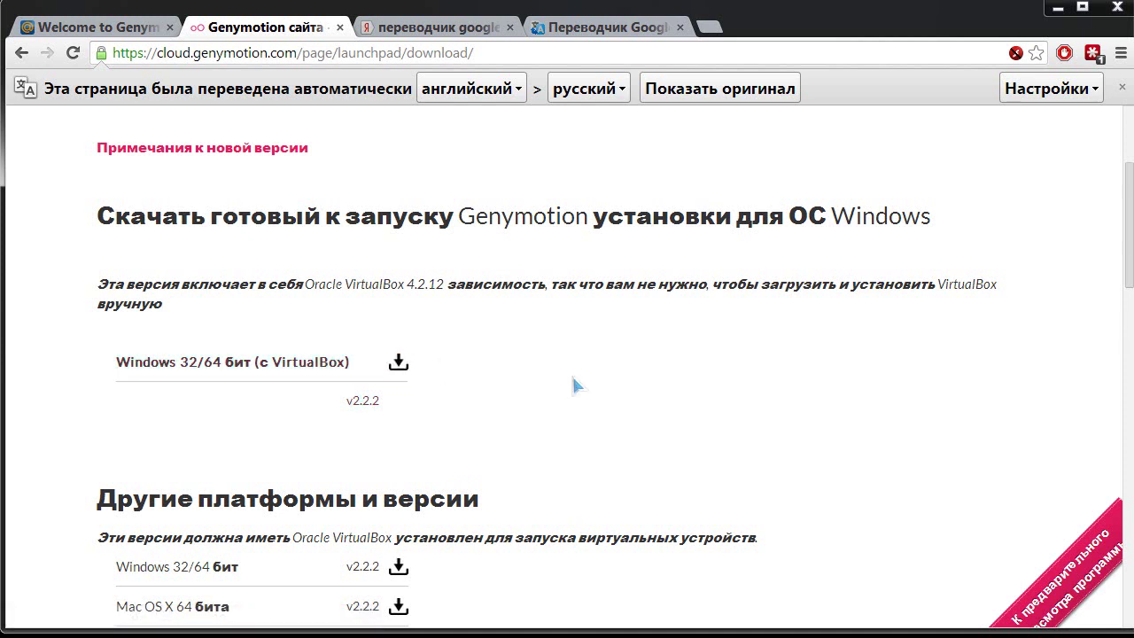
- Check the installed programs for VirtualBox and download the Windows 32/64-bit Genymotion v2.2.2 installer that comes without VirtualBox
{"action": "left_click", "coordinate": [407, 636]}
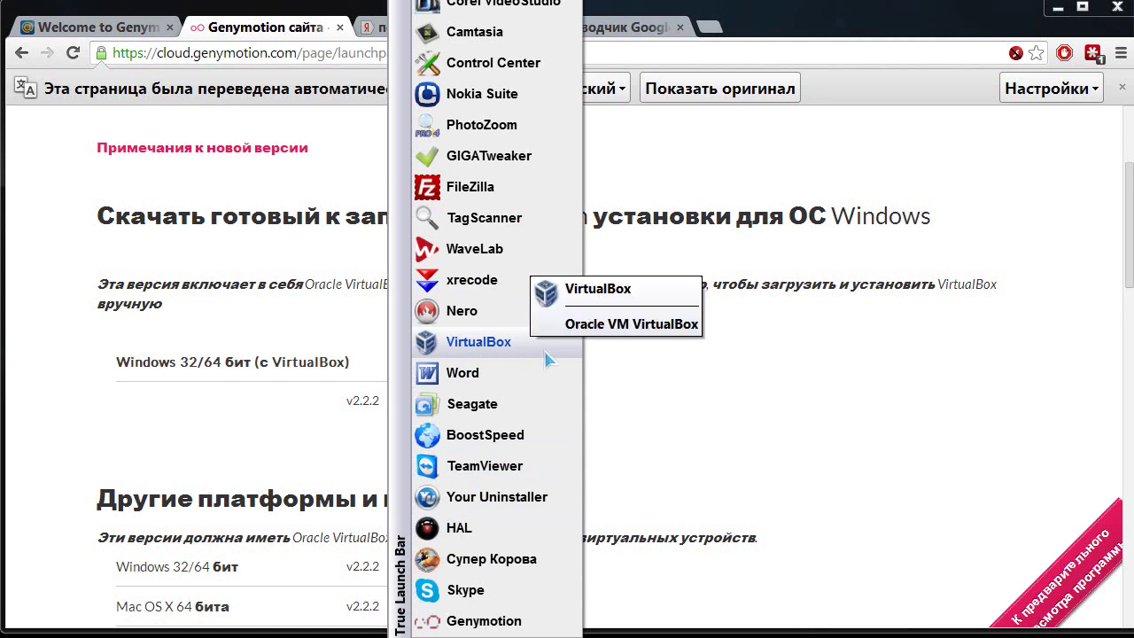
{"action": "left_click", "coordinate": [1129, 235]}
{"action": "scroll", "coordinate": [1129, 235], "scroll_direction": "down", "scroll_amount": 2}
{"action": "scroll", "coordinate": [237, 275], "scroll_direction": "down", "scroll_amount": 1}
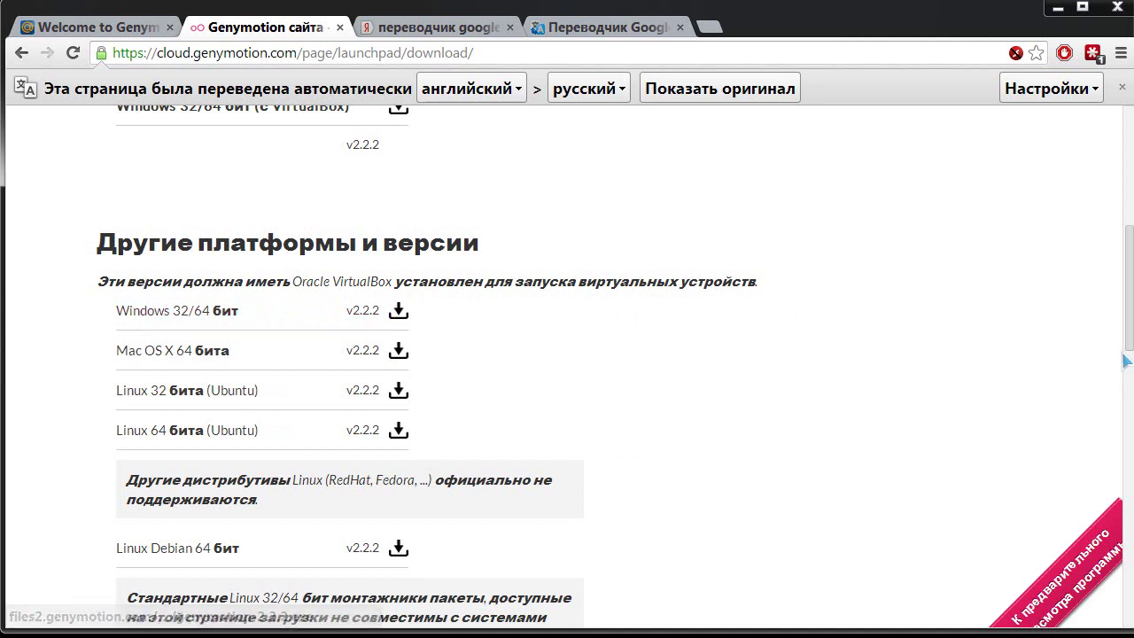
{"action": "scroll", "coordinate": [1127, 319], "scroll_direction": "up", "scroll_amount": 1}
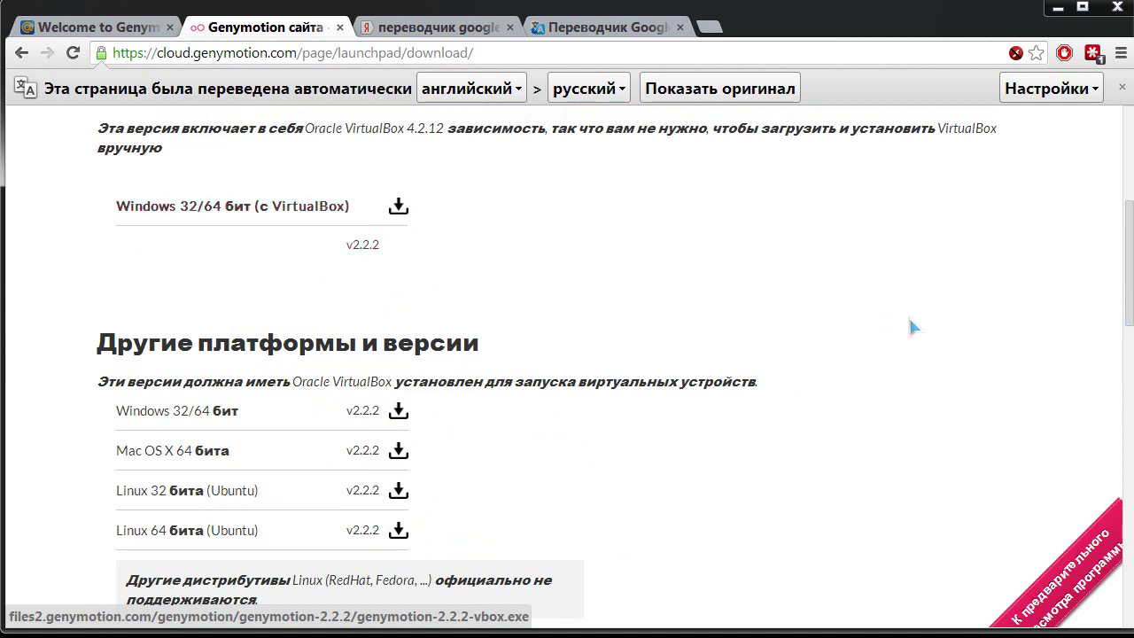
{"action": "left_click", "coordinate": [397, 413]}
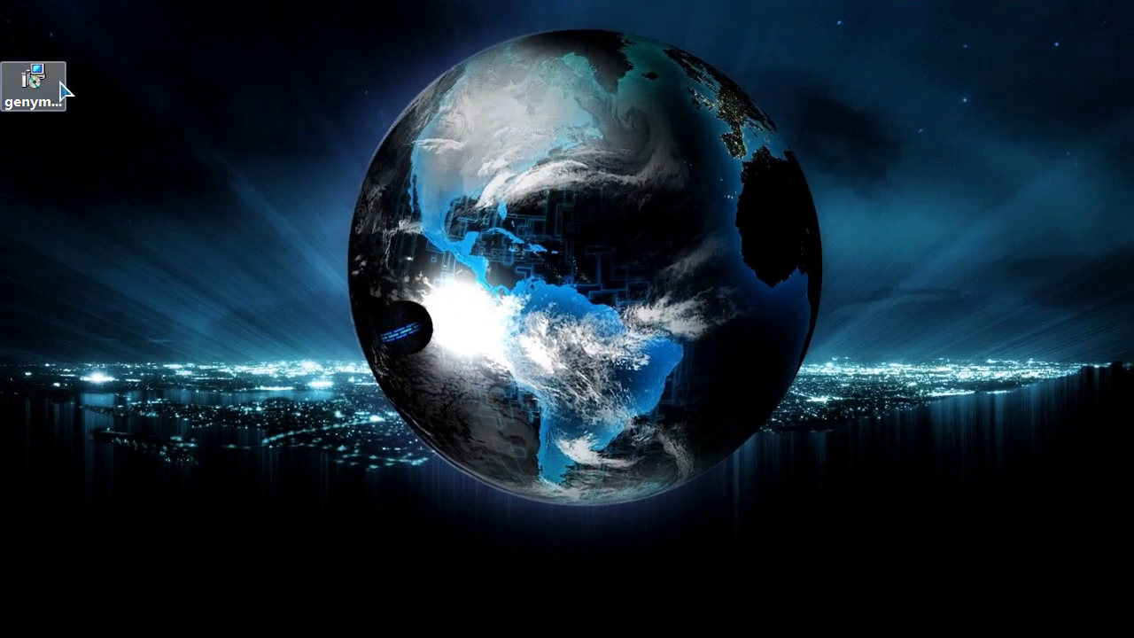
- Run the genymotion-2.2.2 installer from the desktop and allow it through the security warning
{"action": "left_click", "coordinate": [36, 77]}
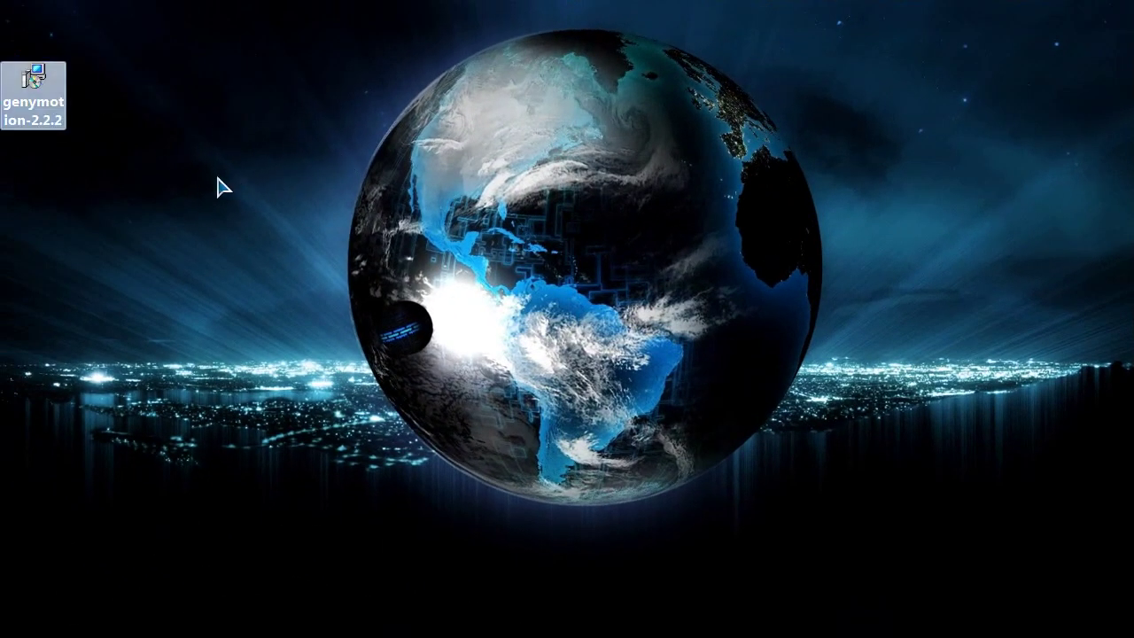
{"action": "double_click", "coordinate": [35, 85]}
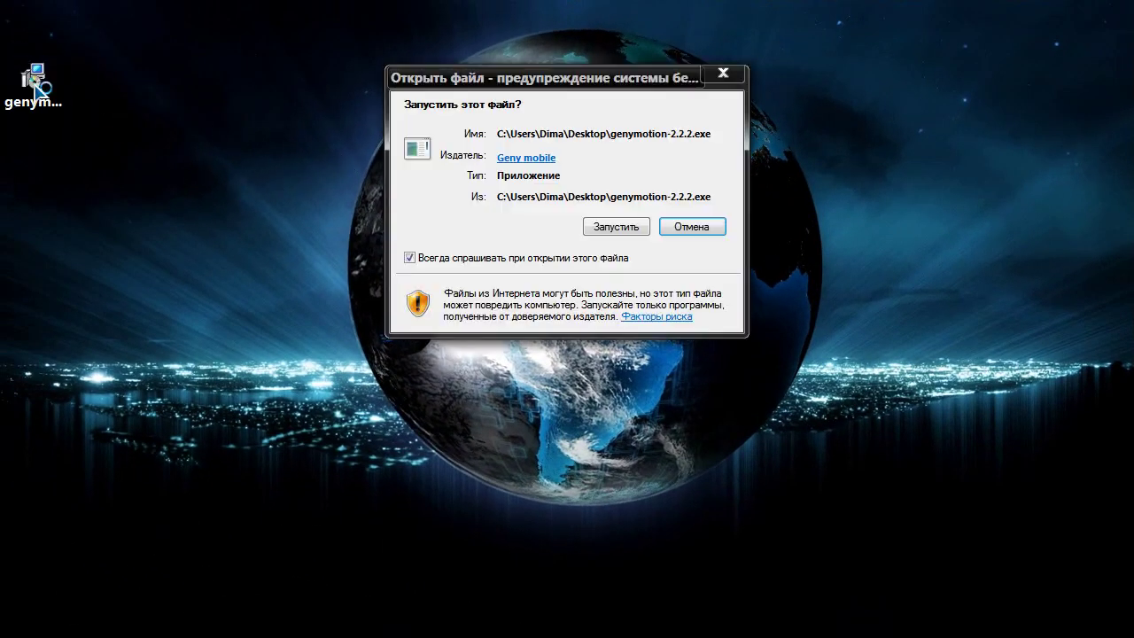
{"action": "left_click", "coordinate": [624, 227]}
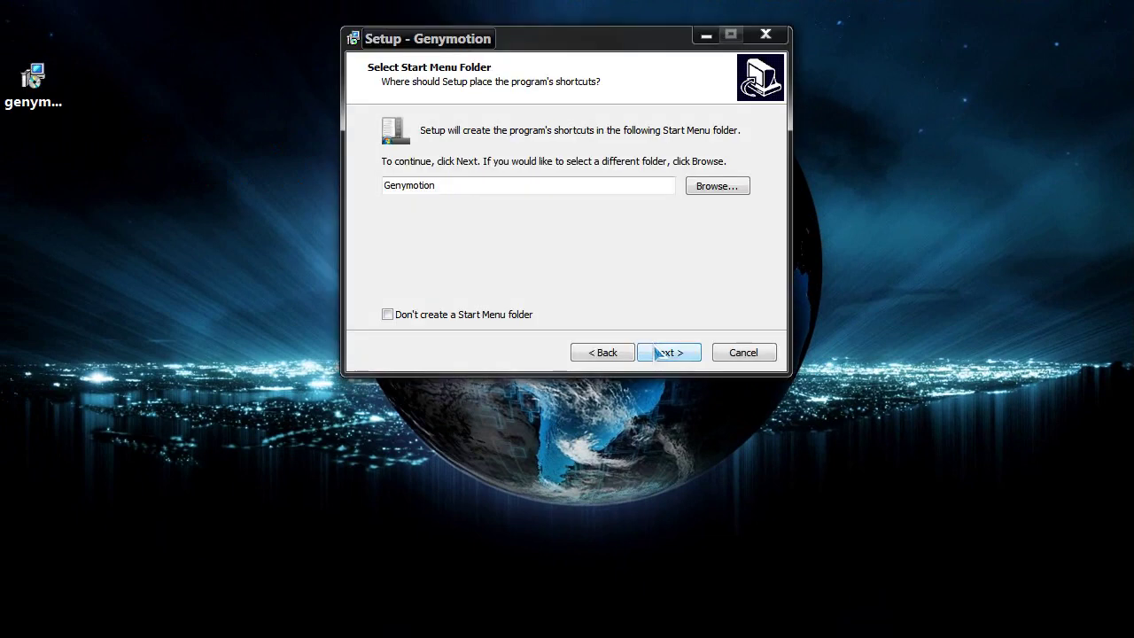
- Install Genymotion with the Genymotion Start Menu folder and a desktop icon, and finish setup with launching Genymotion enabled
{"action": "left_click", "coordinate": [663, 352]}
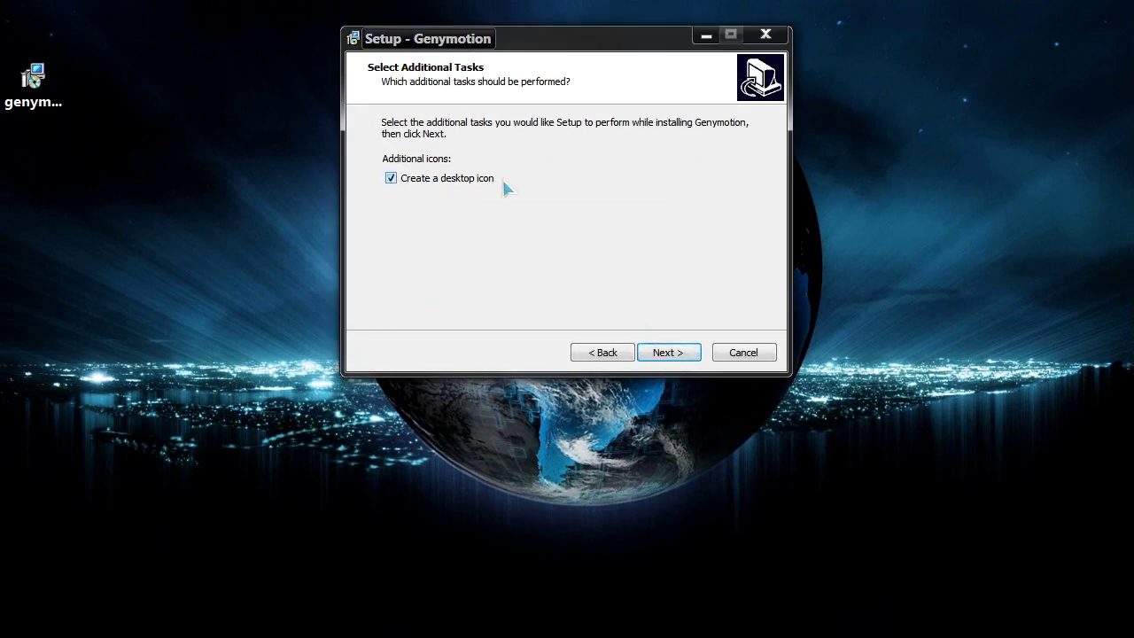
{"action": "left_click", "coordinate": [670, 352]}
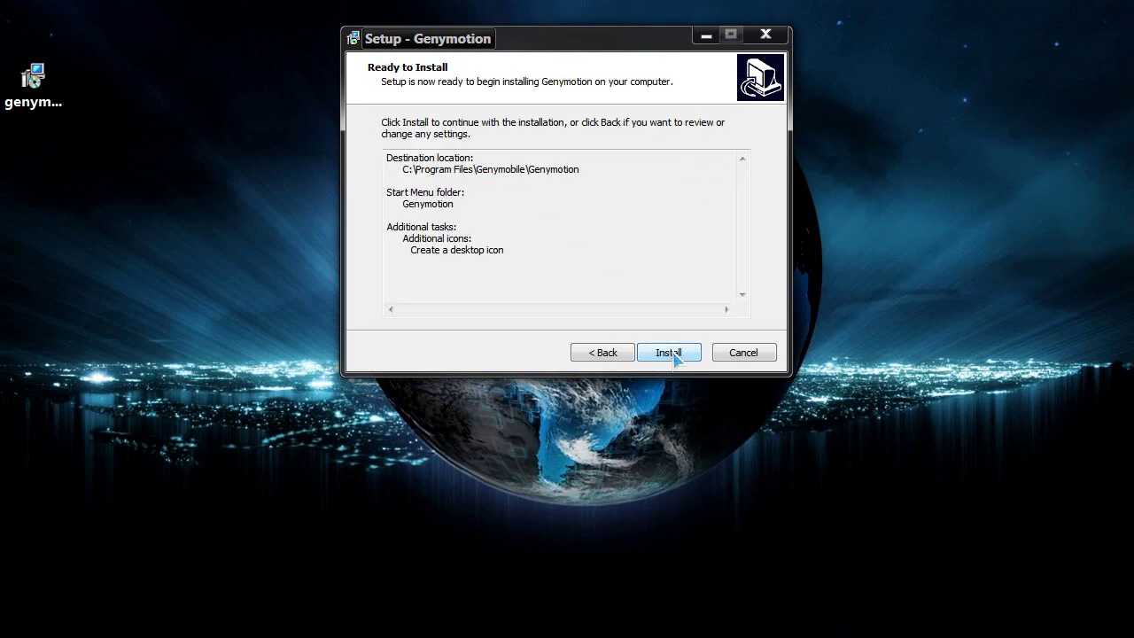
{"action": "left_click", "coordinate": [671, 353]}
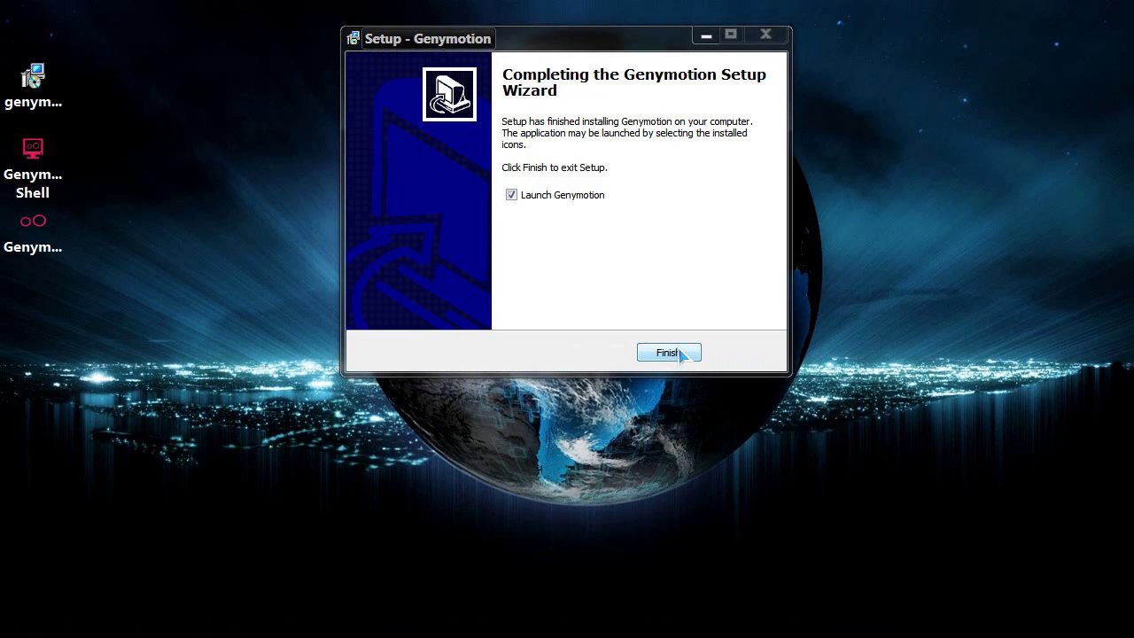
{"action": "left_click", "coordinate": [677, 352]}
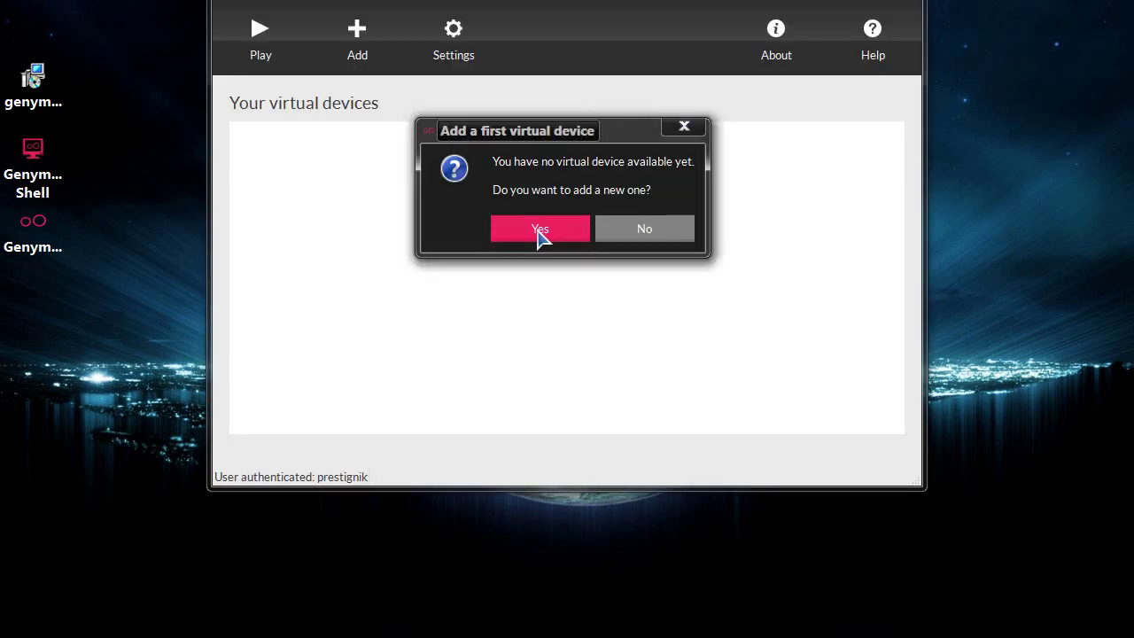
- Start adding a first virtual device and filter the available devices by Android version 4.2.2 and model Samsung Galaxy S3
{"action": "left_click", "coordinate": [540, 232]}
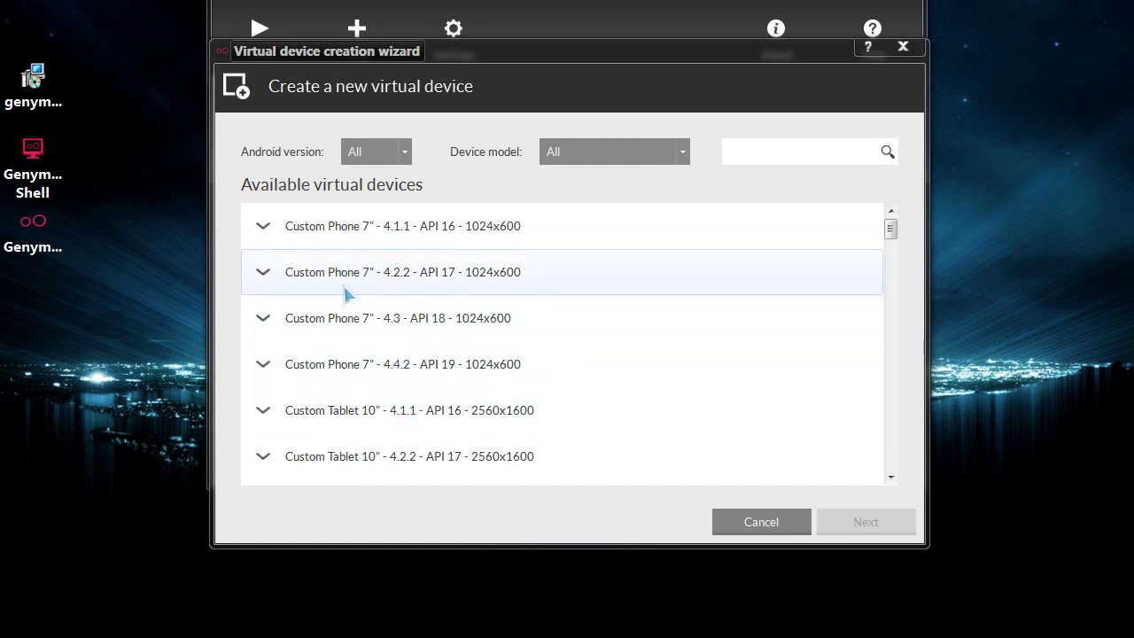
{"action": "left_click", "coordinate": [407, 157]}
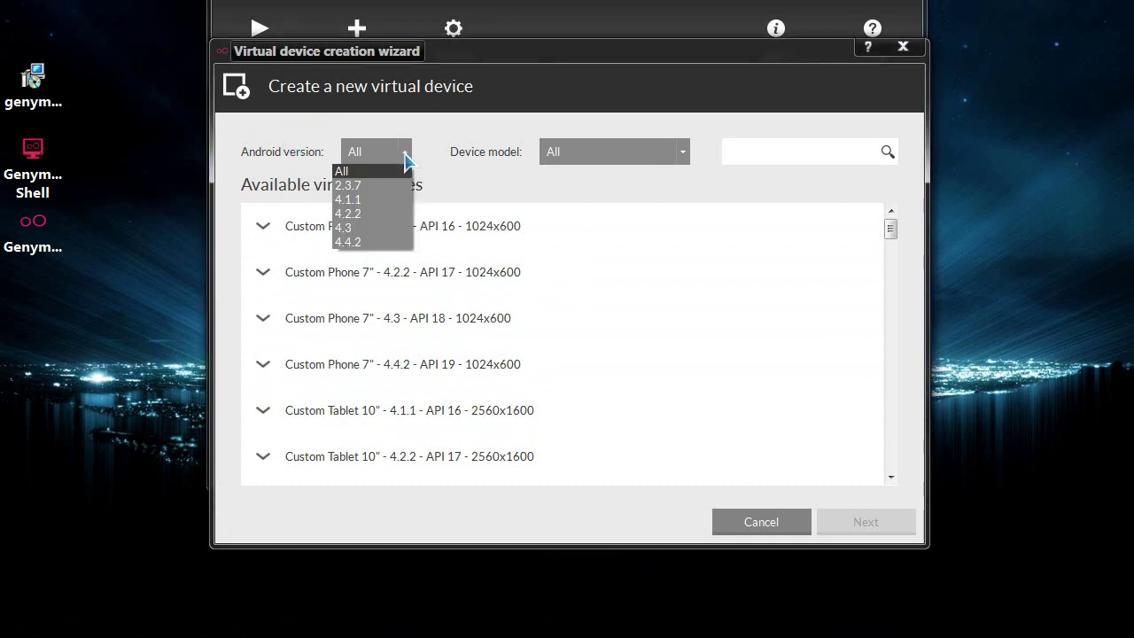
{"action": "left_click", "coordinate": [370, 215]}
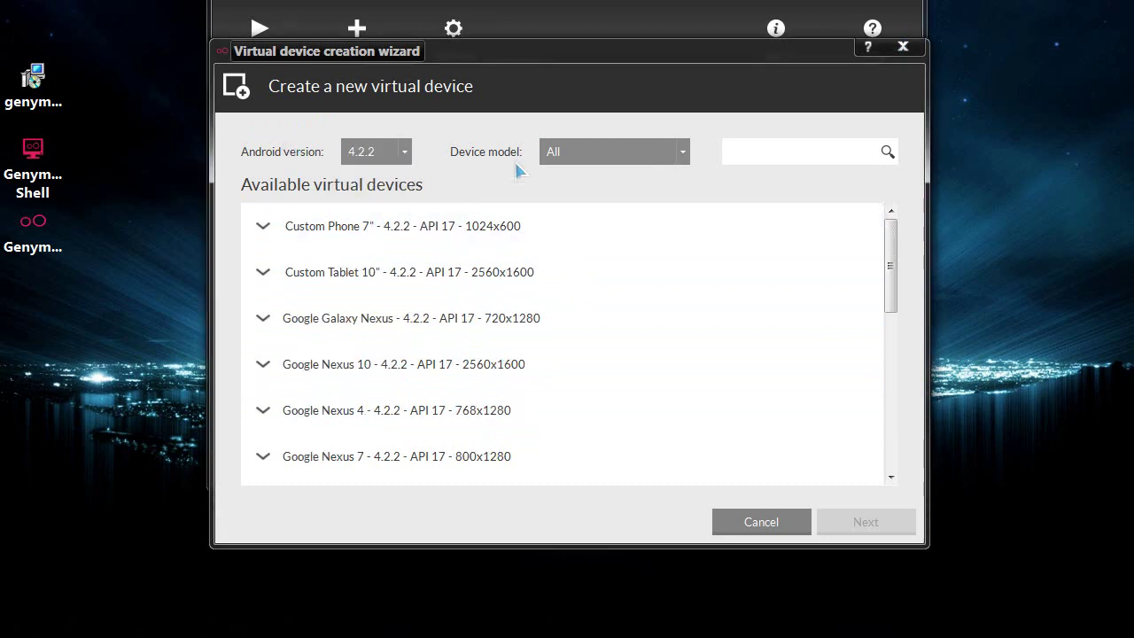
{"action": "left_click", "coordinate": [683, 157]}
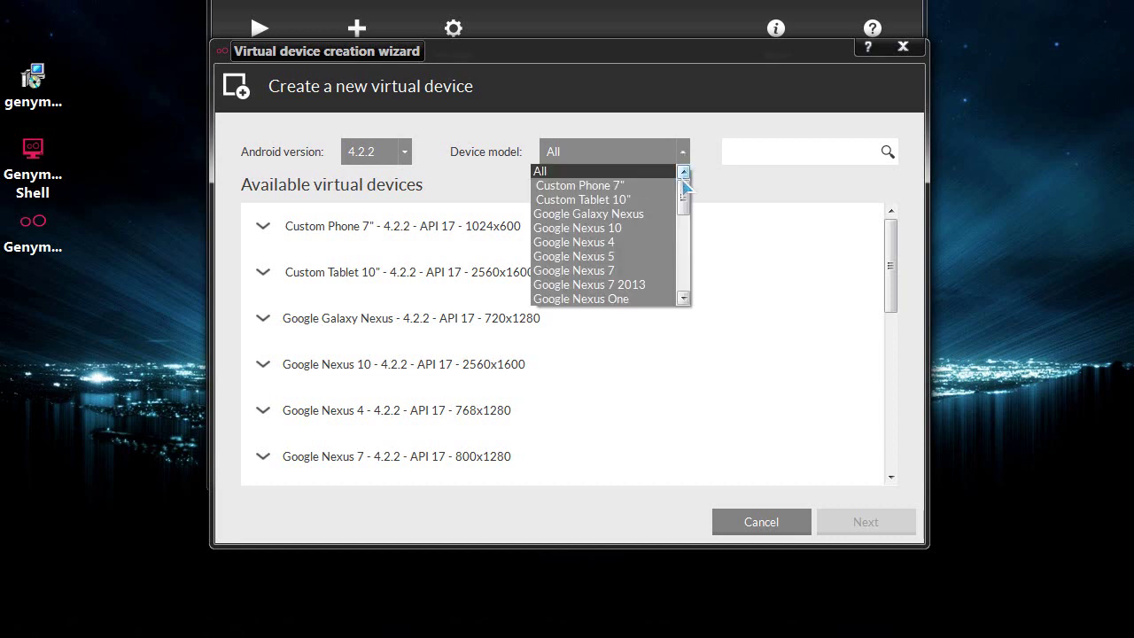
{"action": "scroll", "coordinate": [686, 213], "scroll_direction": "down", "scroll_amount": 1}
{"action": "left_click_drag", "start_coordinate": [687, 215], "coordinate": [683, 265]}
{"action": "left_click", "coordinate": [602, 270]}
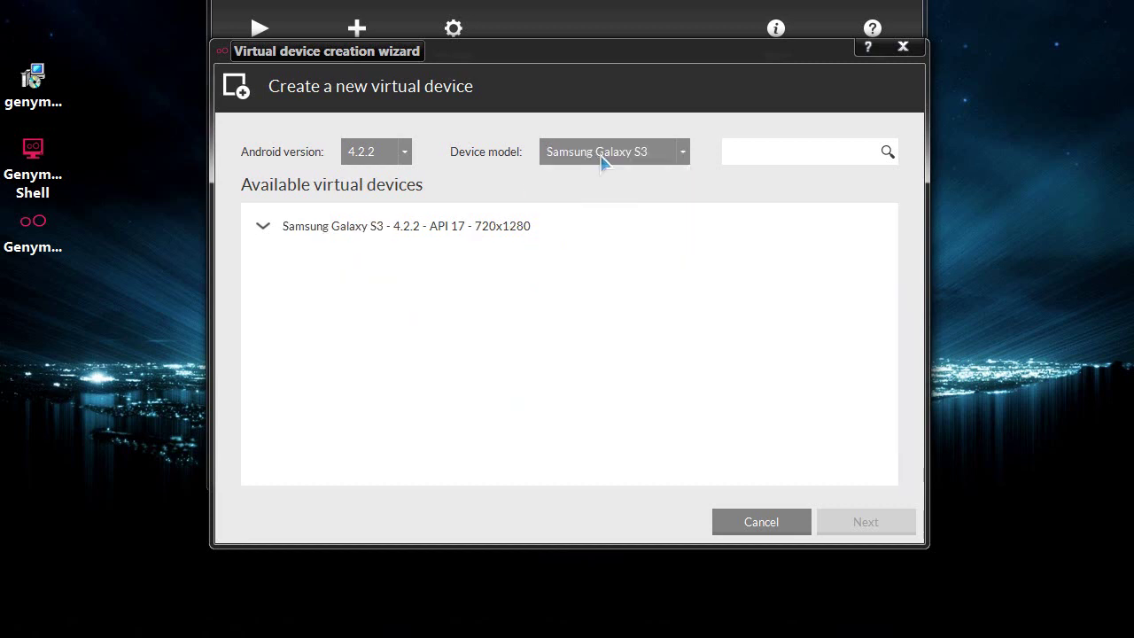
- Create the virtual device Samsung Galaxy S3 - 4.2.2 - API 17 - 720x1280 and finish the wizard
{"action": "left_click", "coordinate": [416, 234]}
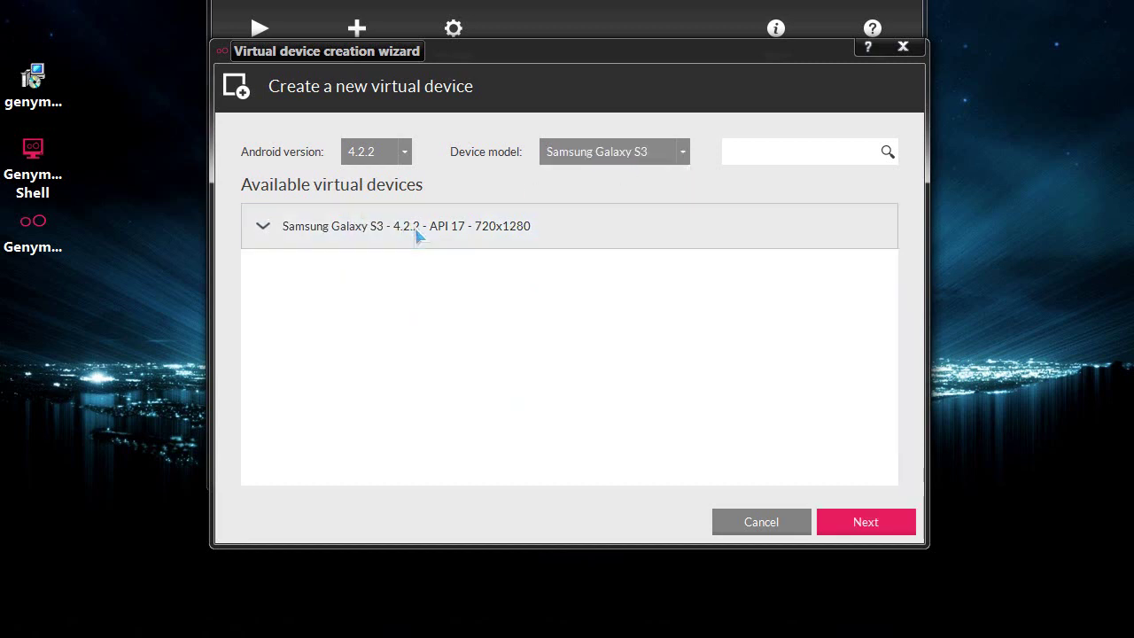
{"action": "left_click", "coordinate": [877, 524]}
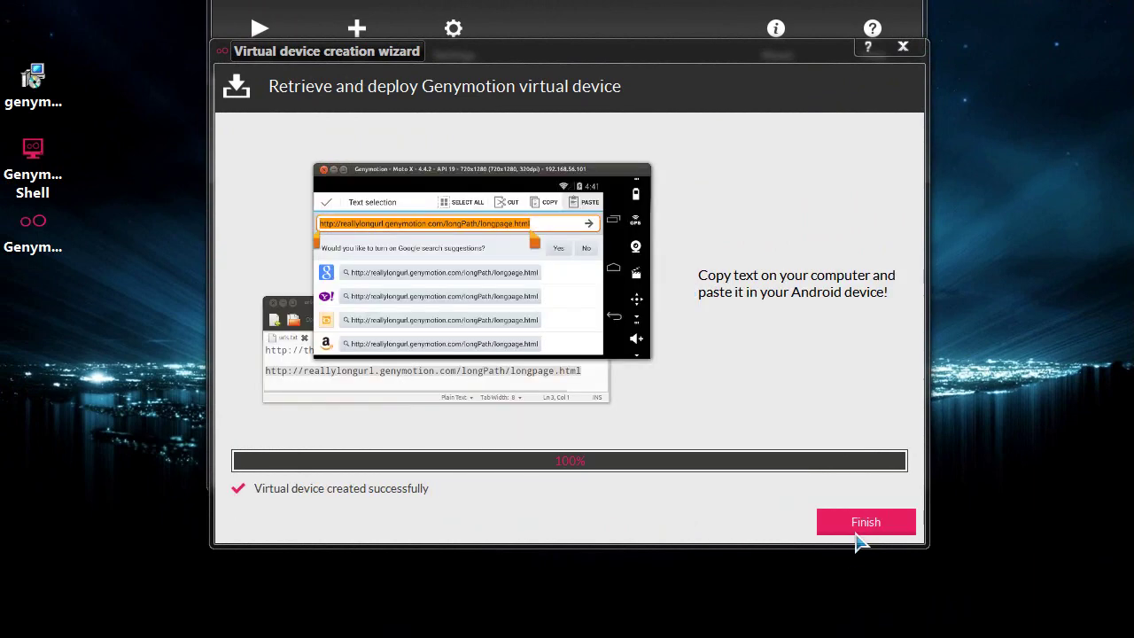
{"action": "left_click", "coordinate": [865, 527]}
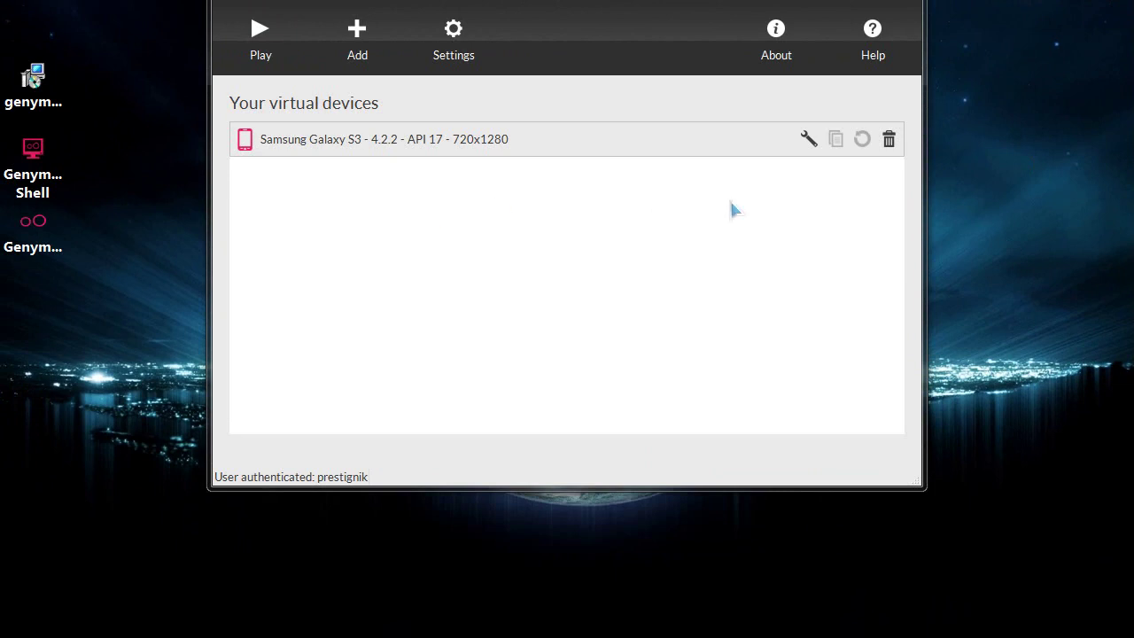
- Review Genymotion's general software settings, including the stored cloud credentials, and accept them
{"action": "left_click", "coordinate": [455, 35]}
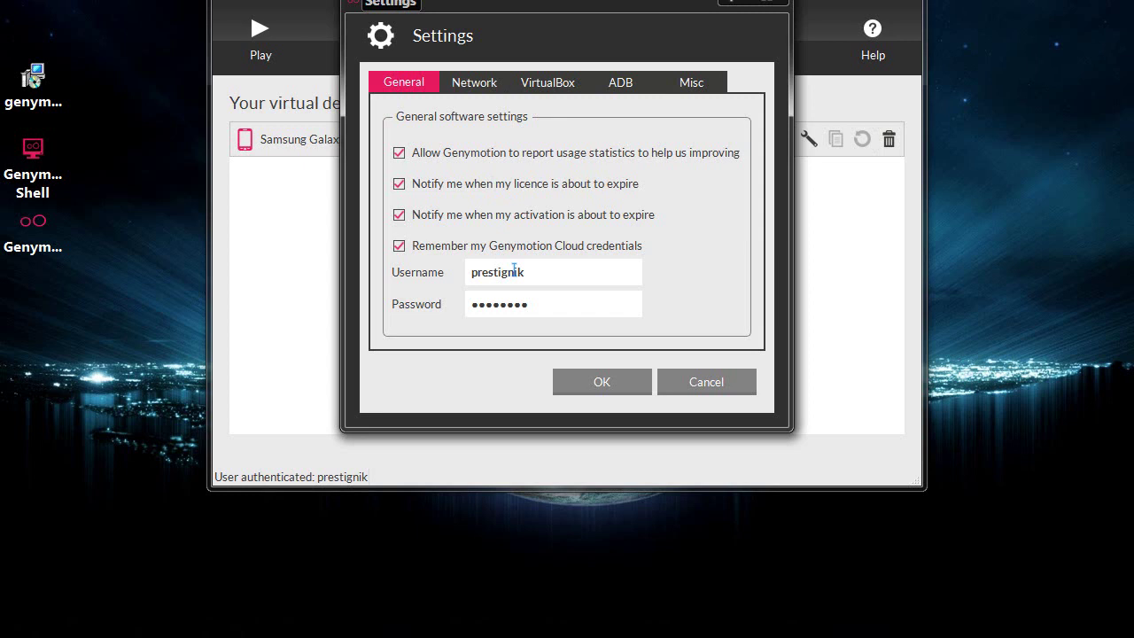
{"action": "left_click", "coordinate": [592, 385]}
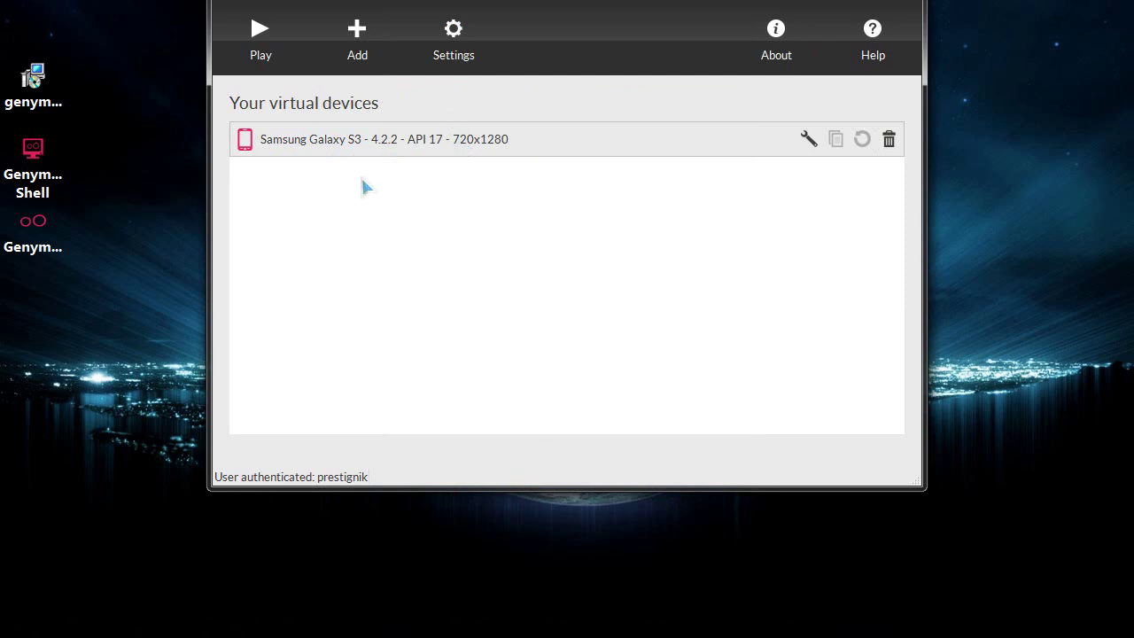
- Open the device settings of the Samsung Galaxy S3 virtual device
{"action": "left_click", "coordinate": [808, 140]}
{"action": "left_click", "coordinate": [810, 144]}
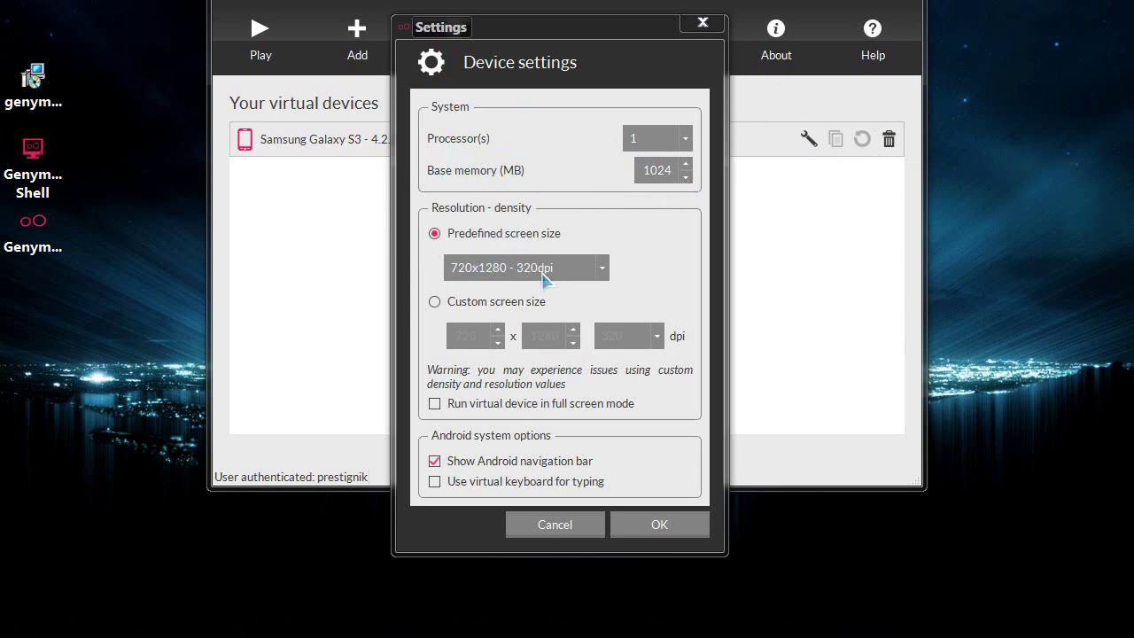
{"action": "left_click", "coordinate": [529, 303]}
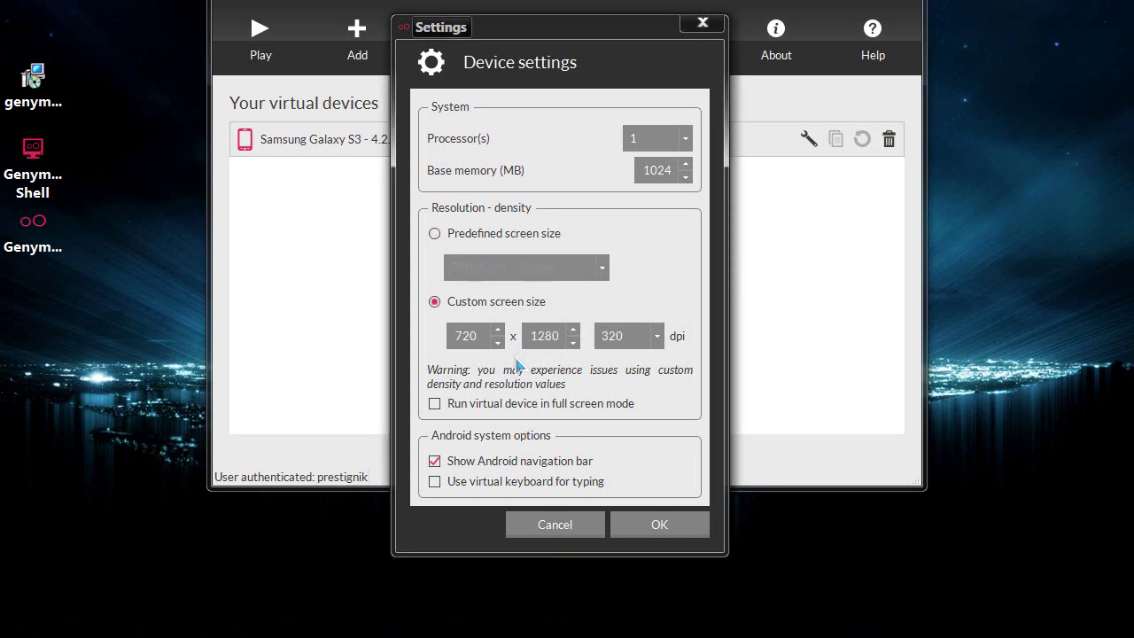
{"action": "left_click", "coordinate": [434, 405]}
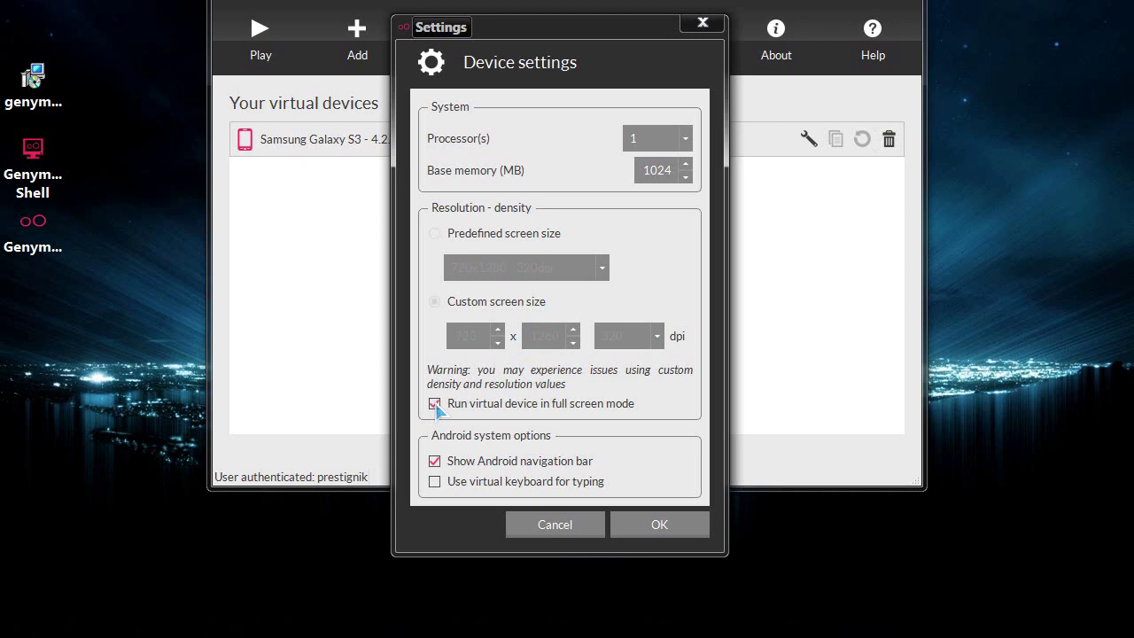
{"action": "left_click", "coordinate": [435, 405]}
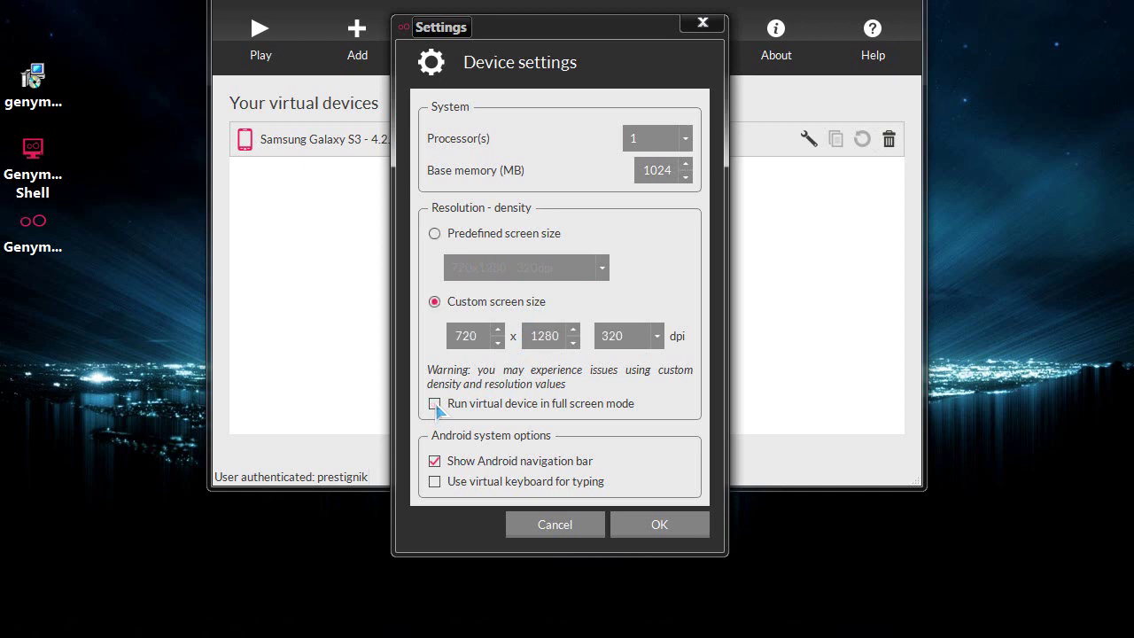
{"action": "left_click", "coordinate": [464, 245]}
- Set the virtual device's predefined screen size to 480x640 - 240dpi and accept the device settings
{"action": "left_click", "coordinate": [603, 269]}
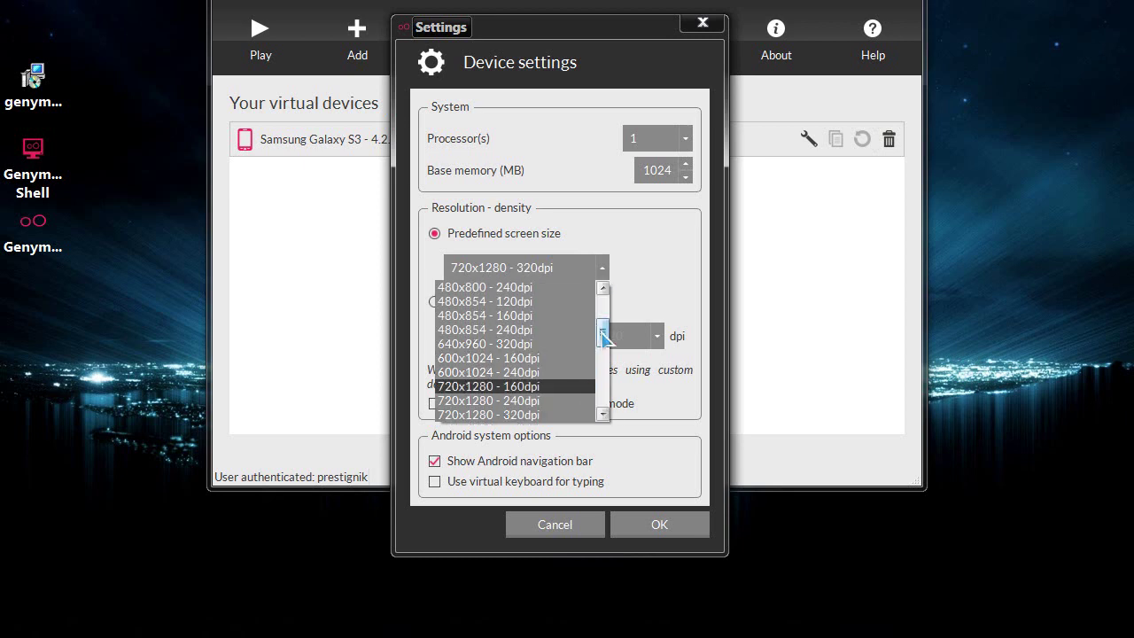
{"action": "left_click_drag", "start_coordinate": [602, 336], "coordinate": [603, 312]}
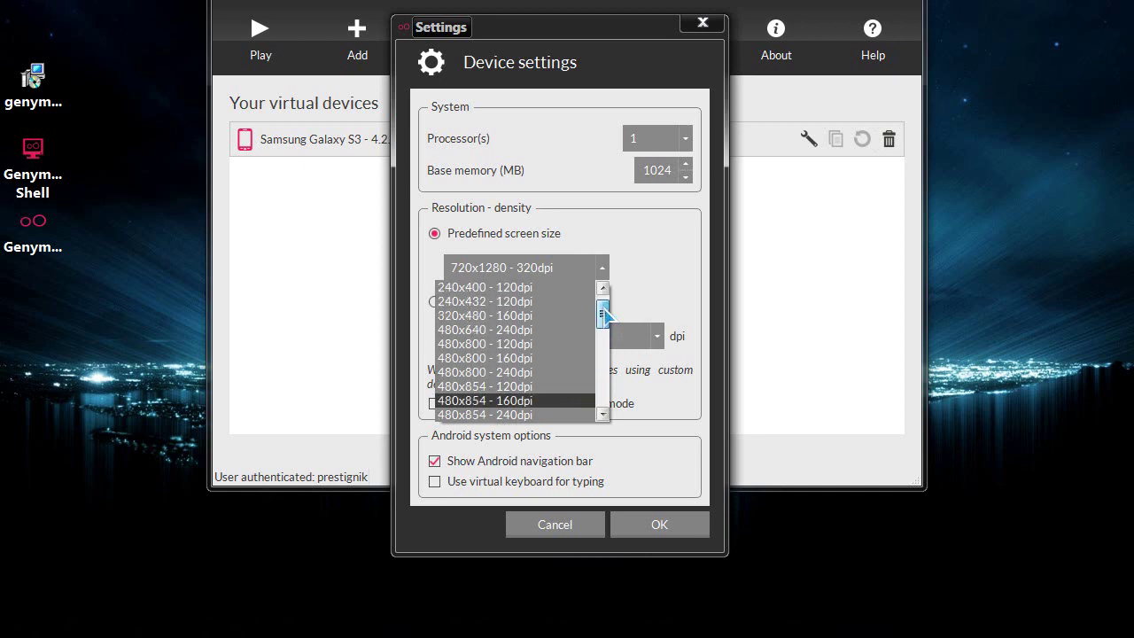
{"action": "left_click", "coordinate": [510, 330]}
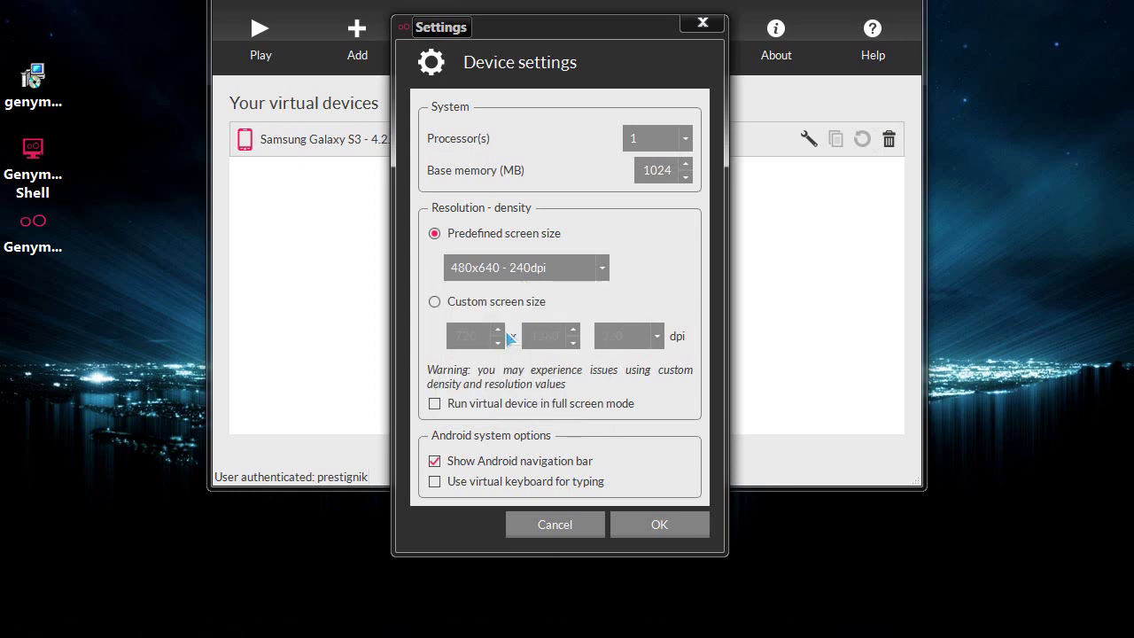
{"action": "left_click", "coordinate": [661, 527]}
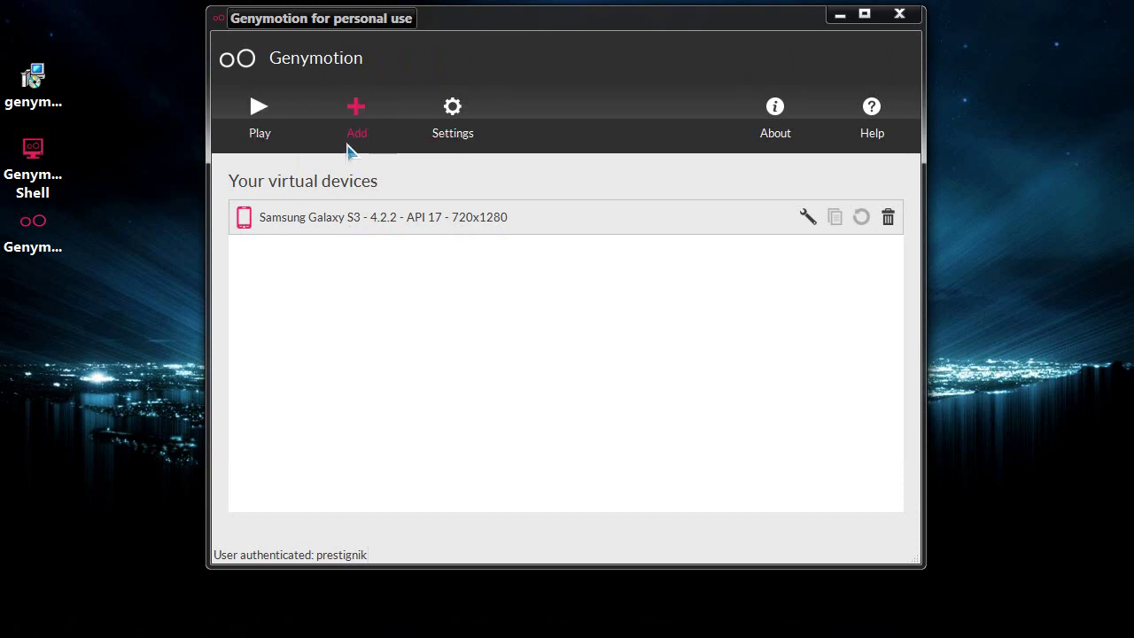
- View the virtual devices available for creation and the Android version filter choices
{"action": "left_click", "coordinate": [359, 109]}
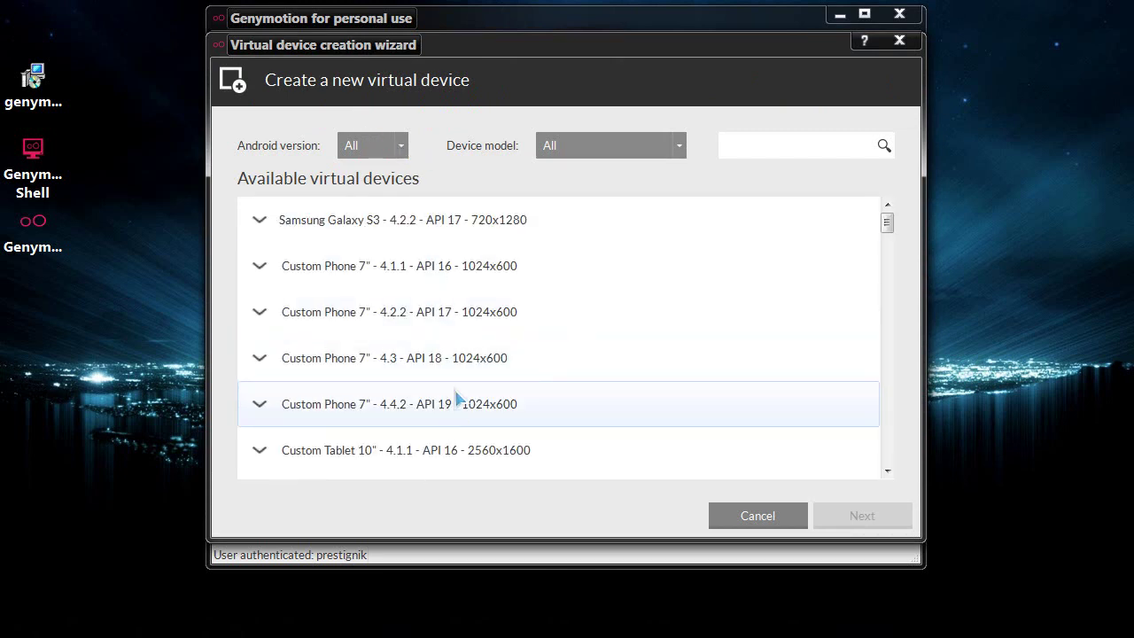
{"action": "left_click", "coordinate": [403, 145]}
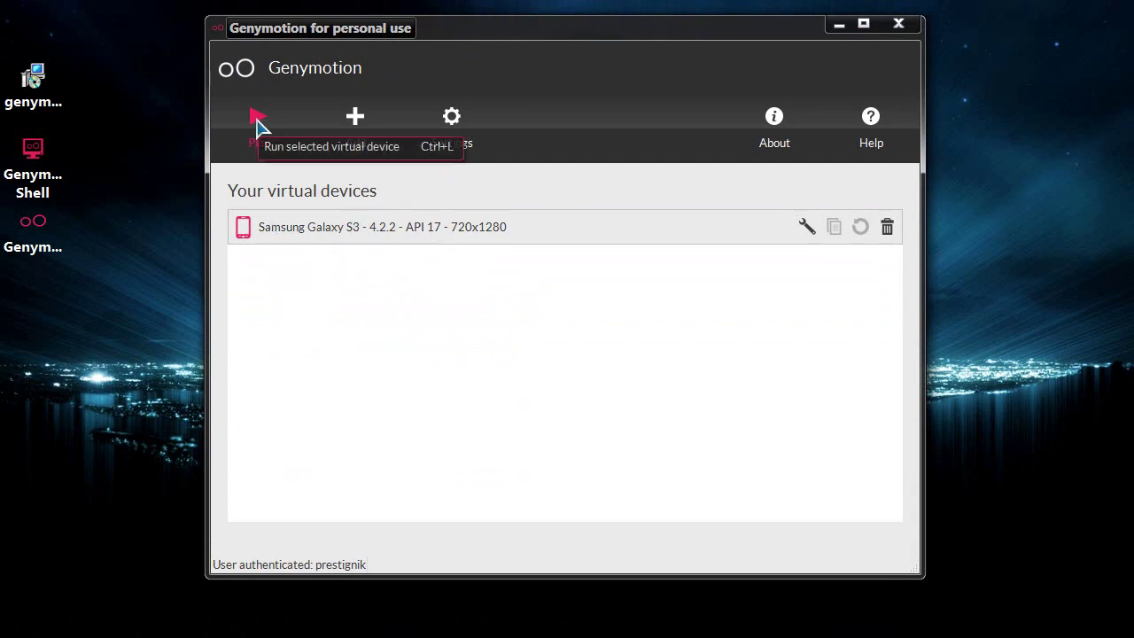
- Run the Samsung Galaxy S3 virtual device and dismiss the introduction tips on its home screen and in its app list
{"action": "left_click", "coordinate": [259, 123]}
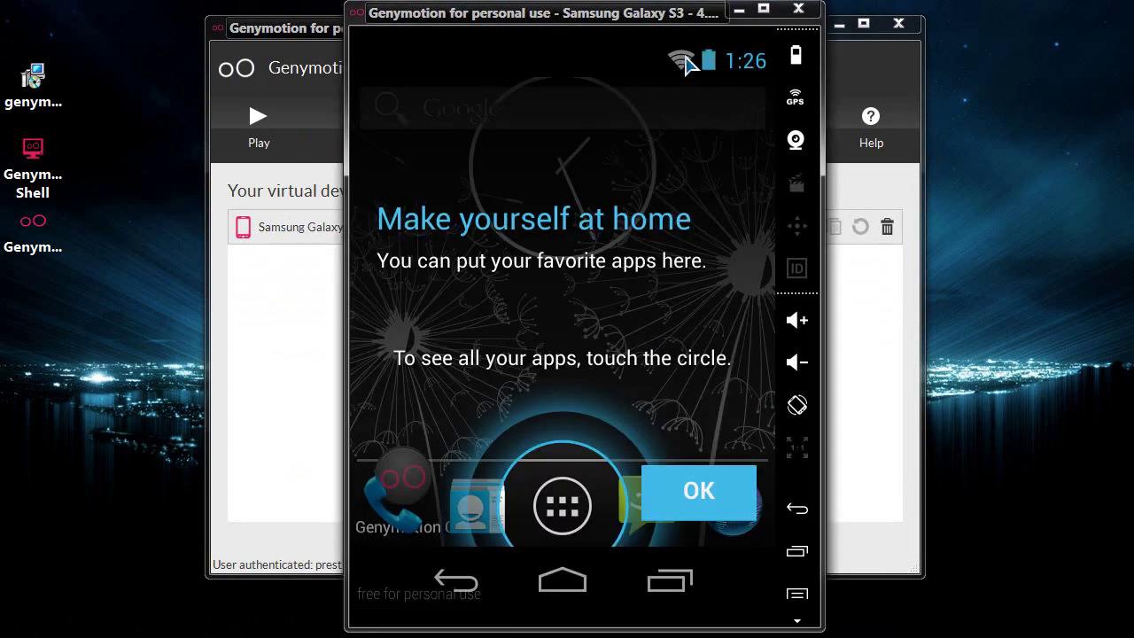
{"action": "left_click", "coordinate": [579, 110]}
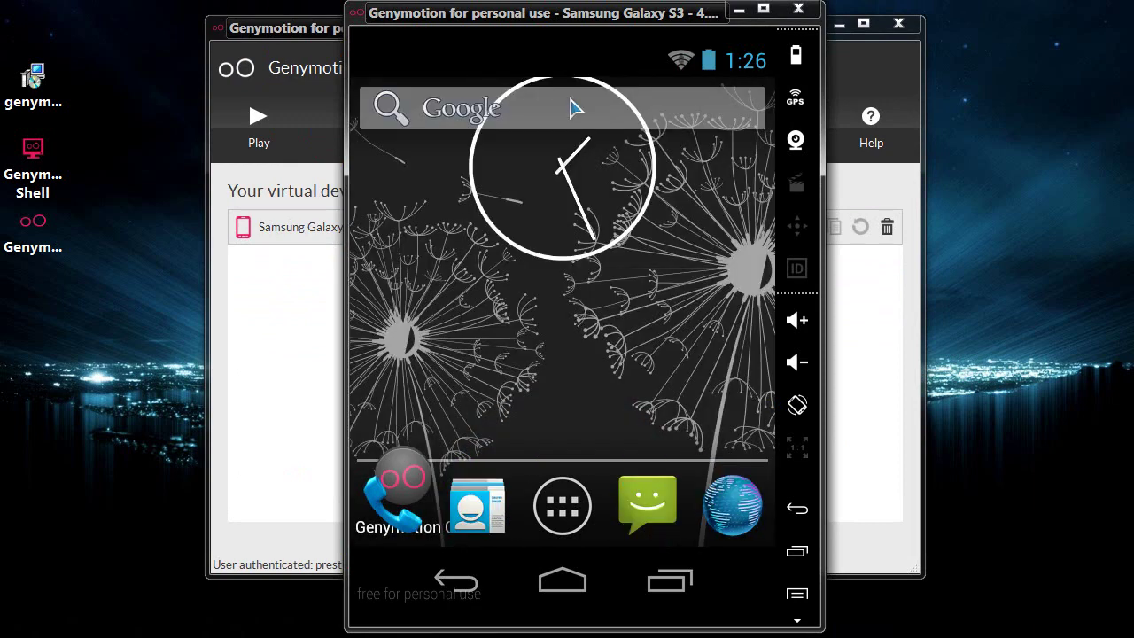
{"action": "left_click", "coordinate": [562, 506]}
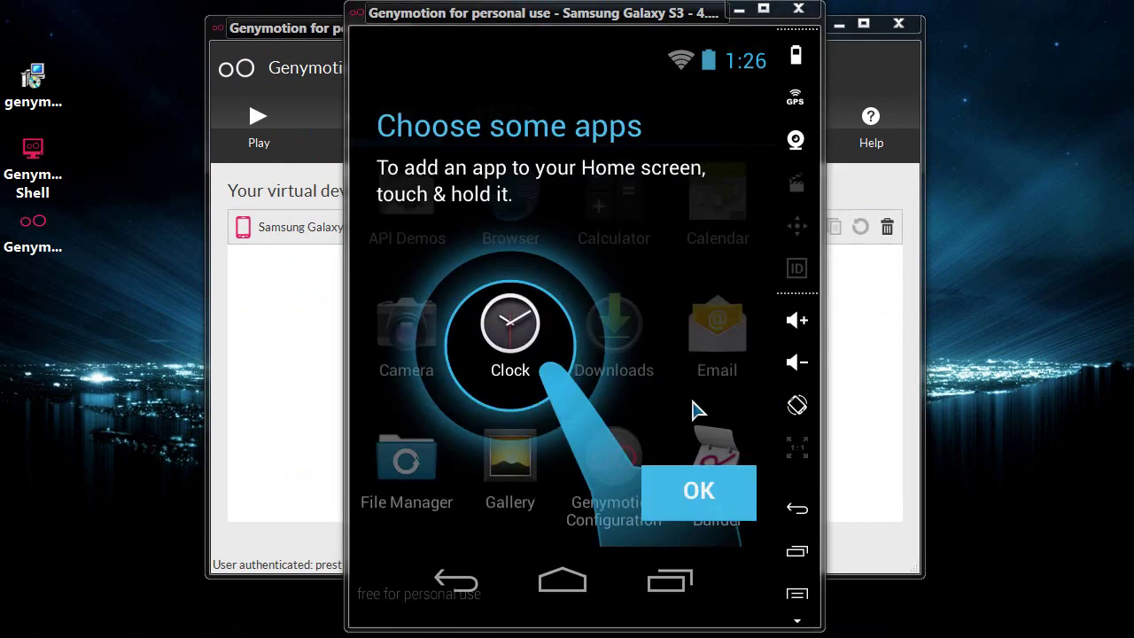
{"action": "left_click", "coordinate": [712, 492]}
- Set the Android system language to Русский in the device's Settings and return to the main settings list
{"action": "left_click_drag", "start_coordinate": [661, 408], "coordinate": [531, 417]}
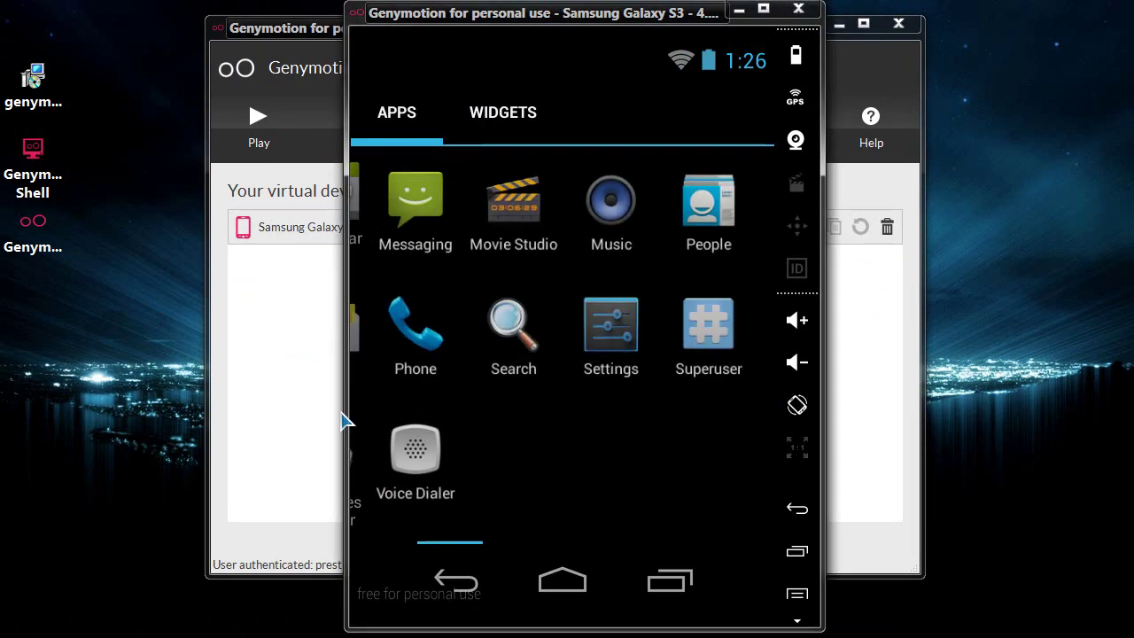
{"action": "left_click_drag", "start_coordinate": [540, 455], "coordinate": [728, 442]}
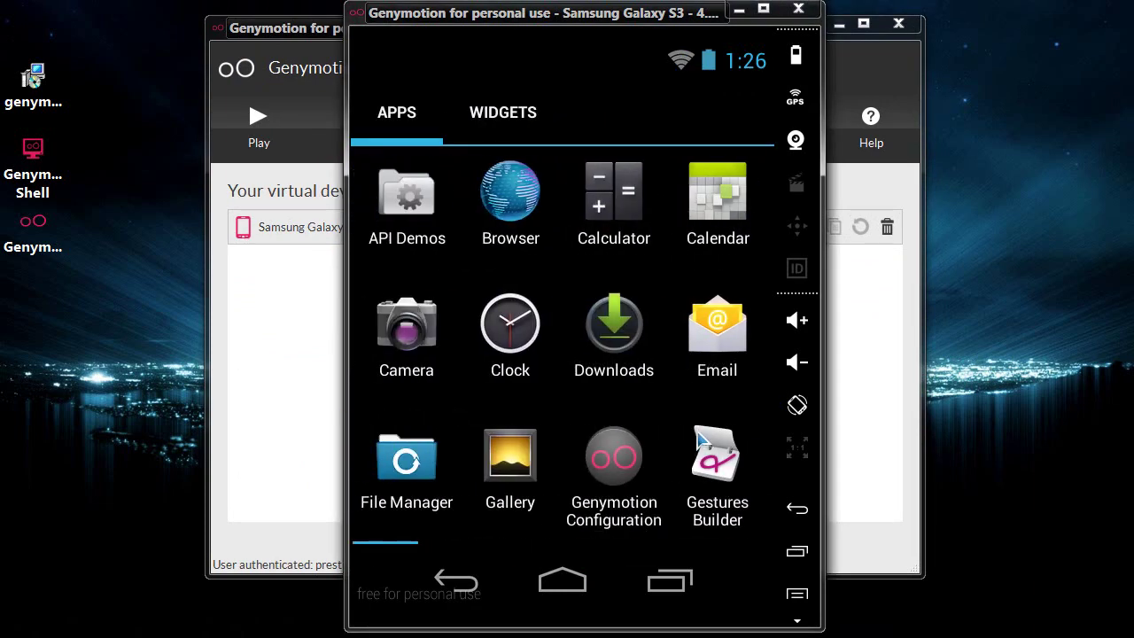
{"action": "left_click_drag", "start_coordinate": [653, 410], "coordinate": [517, 399]}
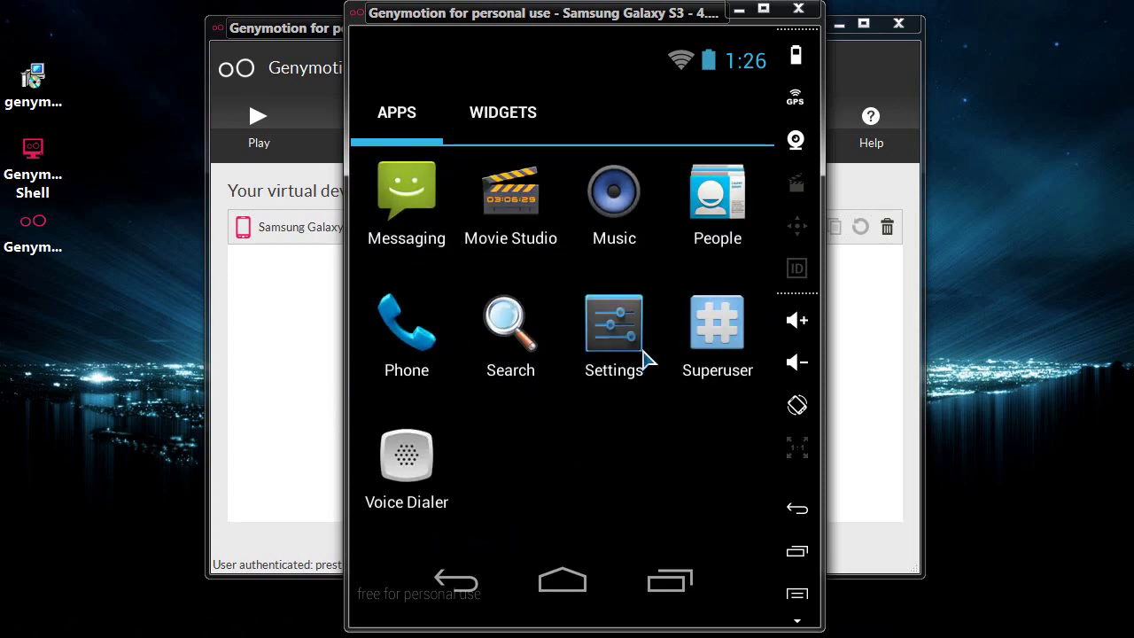
{"action": "left_click", "coordinate": [620, 334]}
{"action": "scroll", "coordinate": [635, 429], "scroll_direction": "down", "scroll_amount": 5}
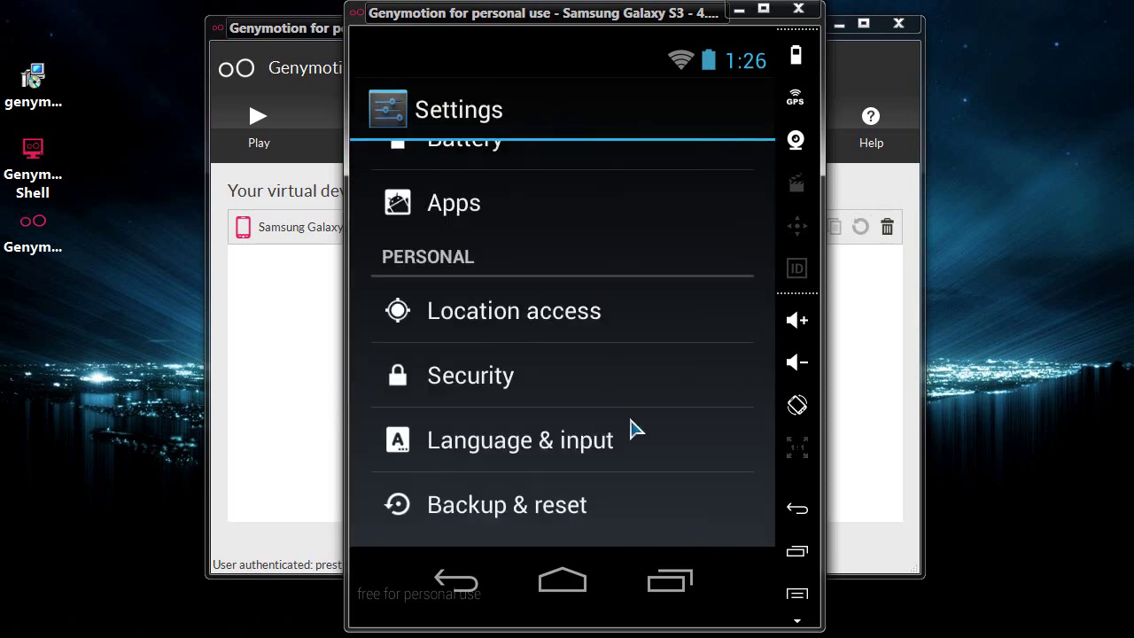
{"action": "left_click", "coordinate": [450, 449]}
{"action": "left_click", "coordinate": [467, 191]}
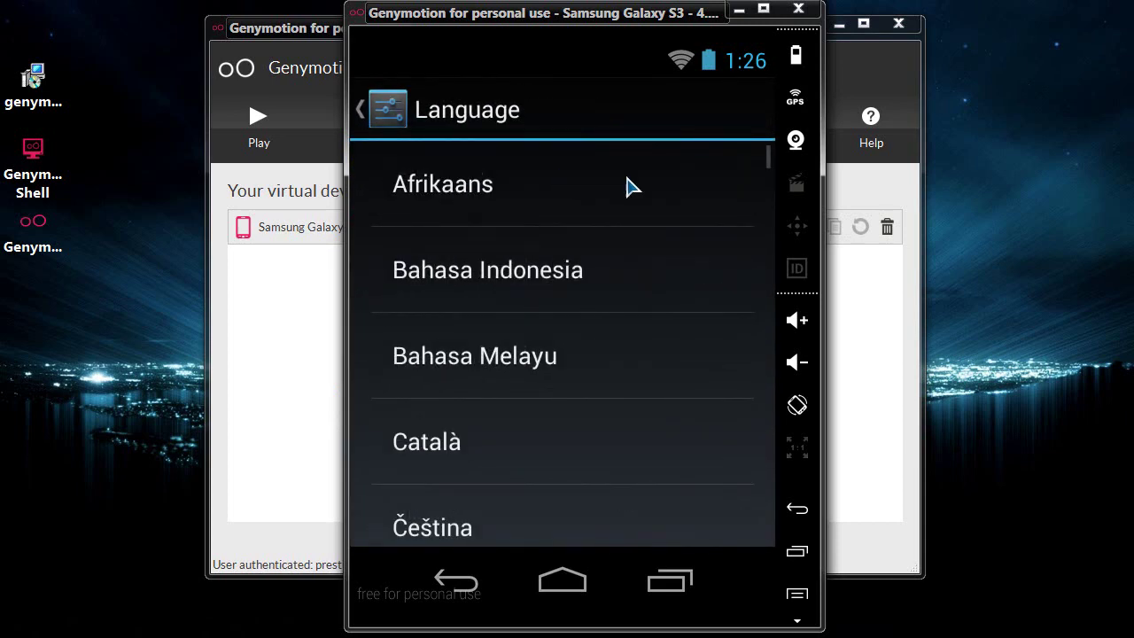
{"action": "scroll", "coordinate": [470, 256], "scroll_direction": "down", "scroll_amount": 10}
{"action": "left_click", "coordinate": [471, 256]}
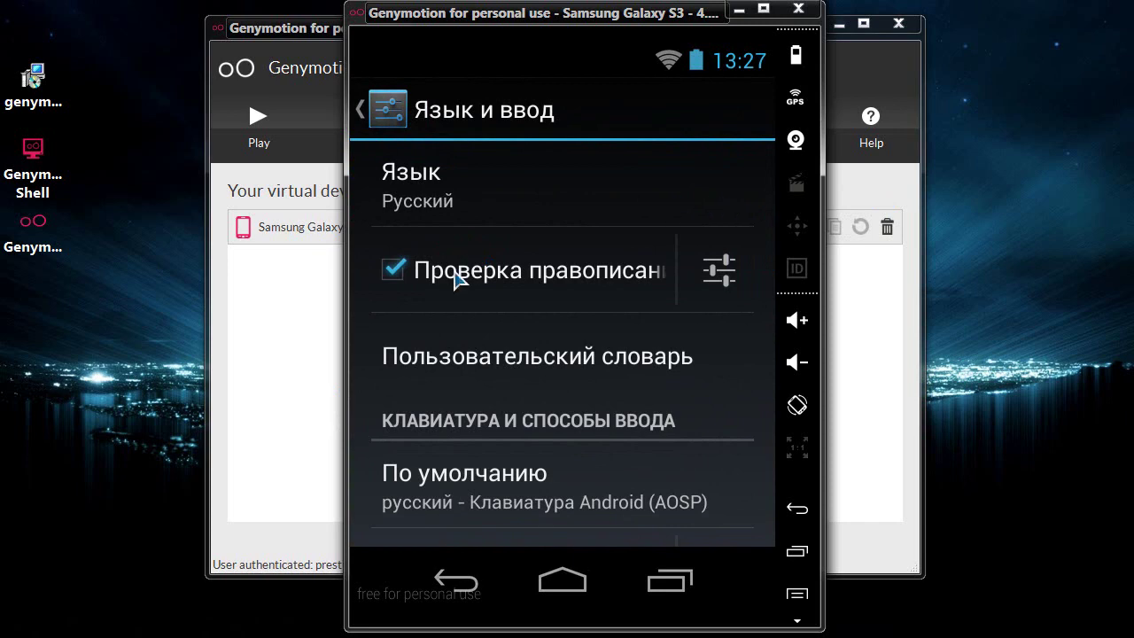
{"action": "left_click", "coordinate": [464, 585]}
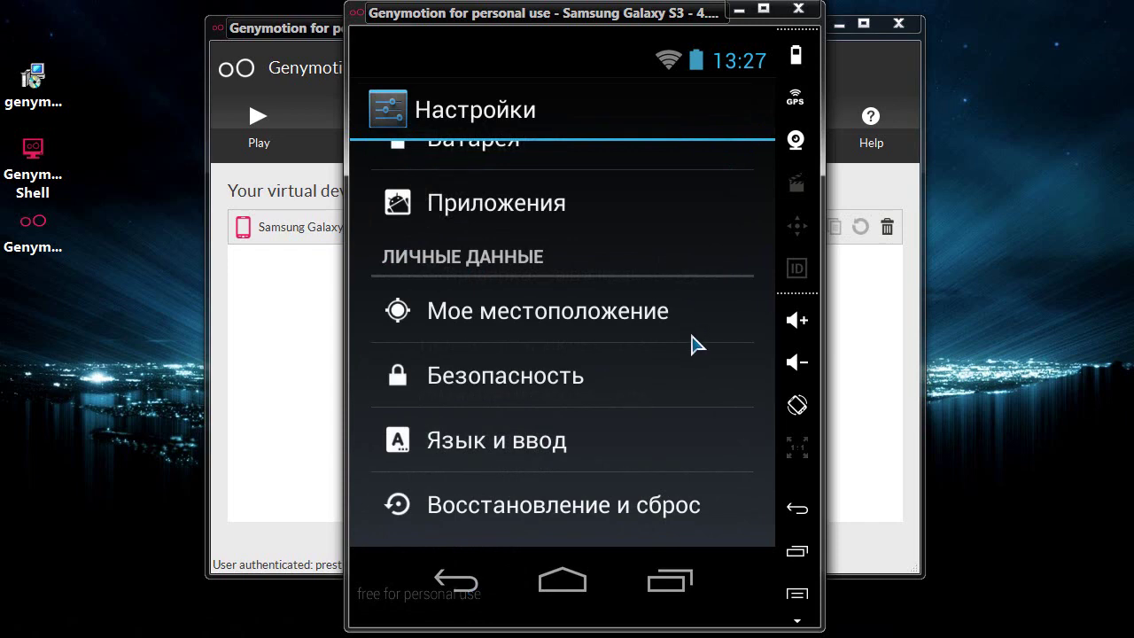
- Allow app installation from unknown sources (Неизвестные источники) in the Android security settings, confirm it, and return to the home screen
{"action": "left_click_drag", "start_coordinate": [688, 392], "coordinate": [579, 417]}
{"action": "left_click", "coordinate": [580, 418]}
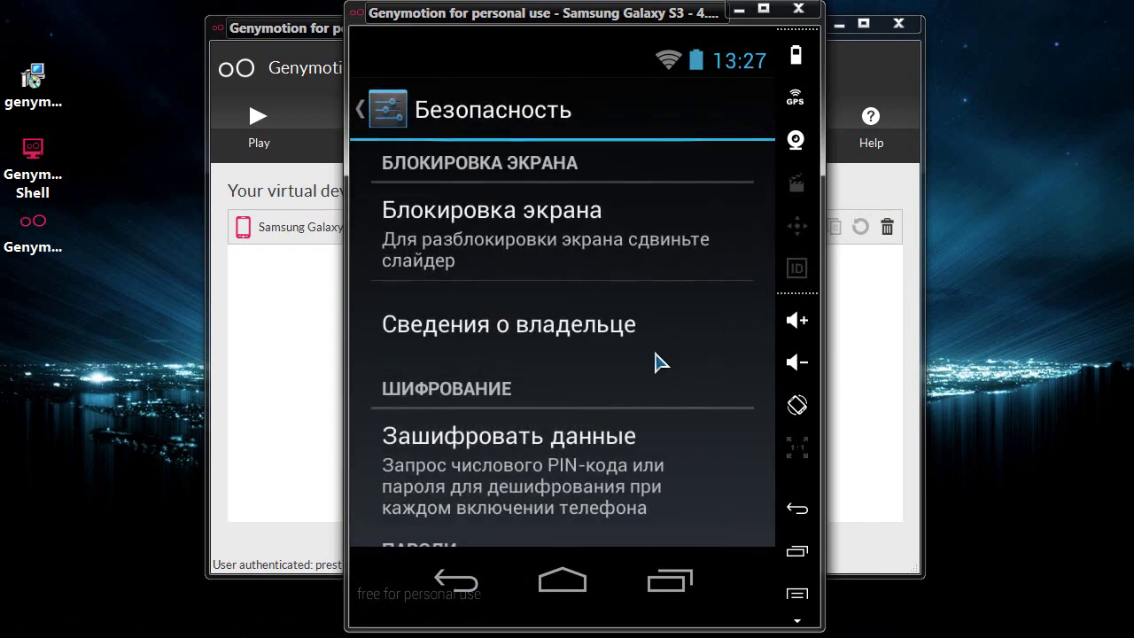
{"action": "left_click_drag", "start_coordinate": [657, 362], "coordinate": [651, 195]}
{"action": "left_click_drag", "start_coordinate": [632, 463], "coordinate": [669, 241]}
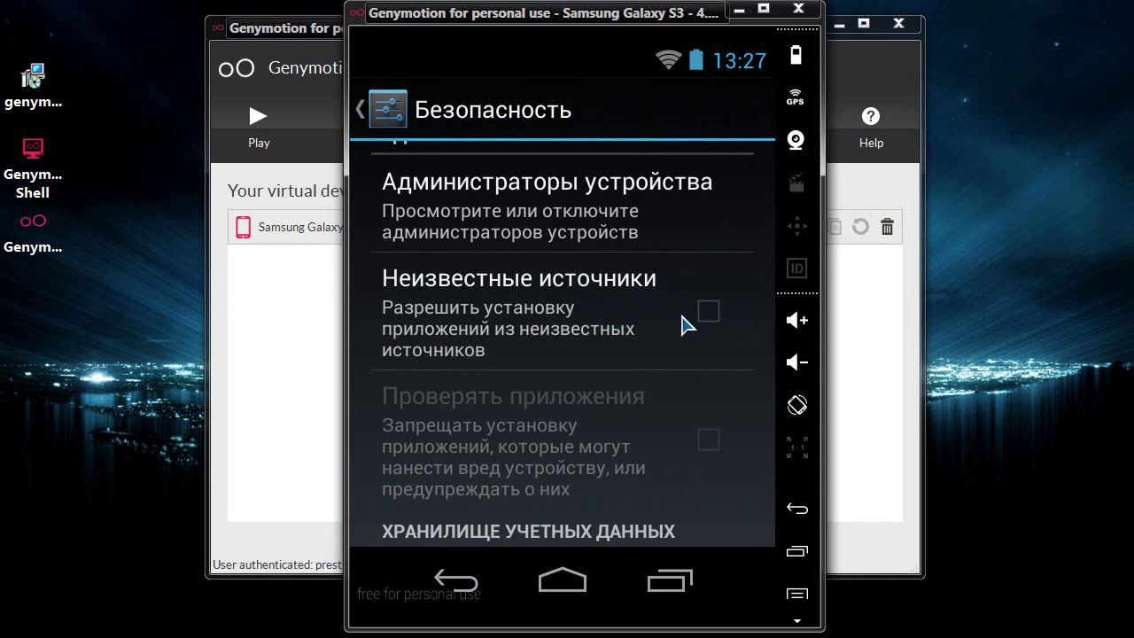
{"action": "left_click", "coordinate": [715, 325]}
{"action": "left_click", "coordinate": [678, 482]}
{"action": "left_click", "coordinate": [568, 555]}
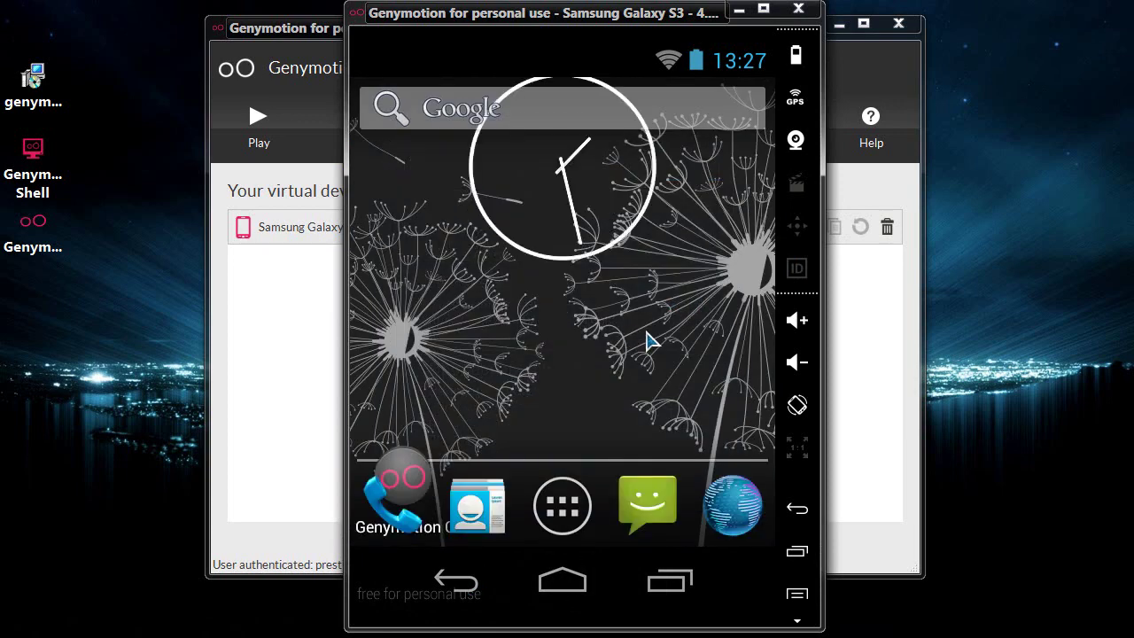
- Look through the pages of installed apps in the device's app list
{"action": "left_click", "coordinate": [568, 507]}
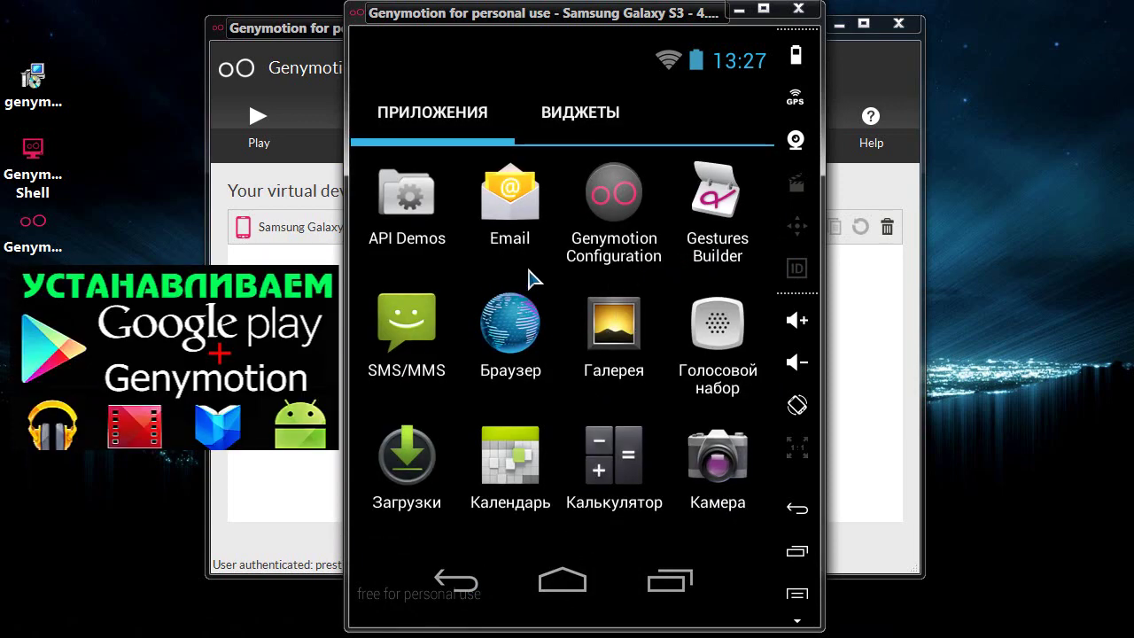
{"action": "left_click_drag", "start_coordinate": [576, 284], "coordinate": [264, 252]}
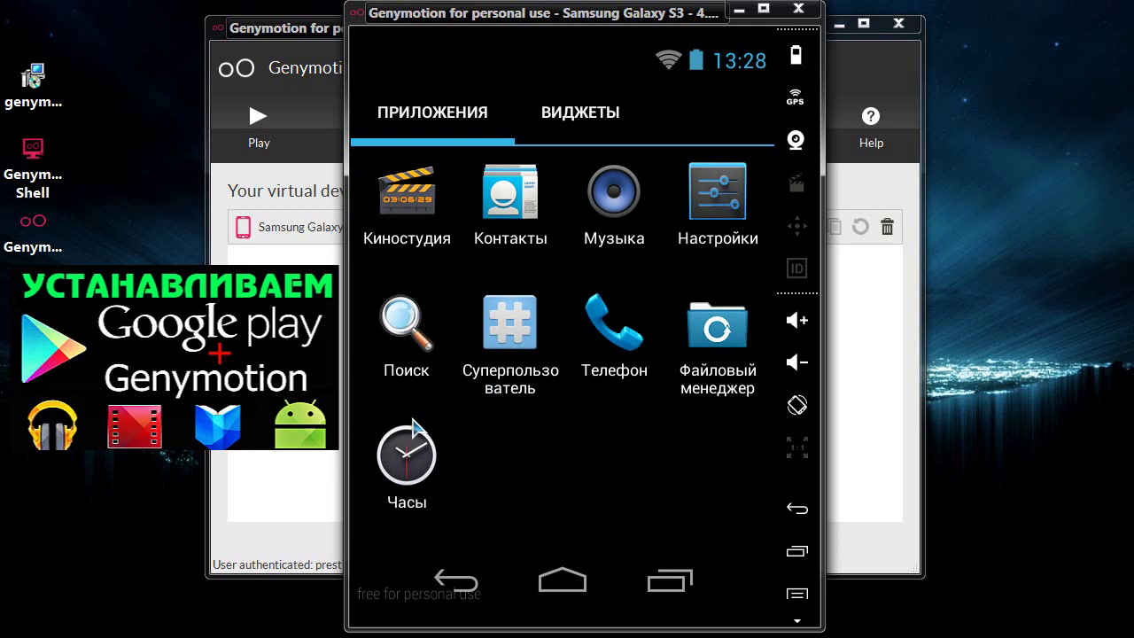
{"action": "left_click_drag", "start_coordinate": [414, 427], "coordinate": [643, 398]}
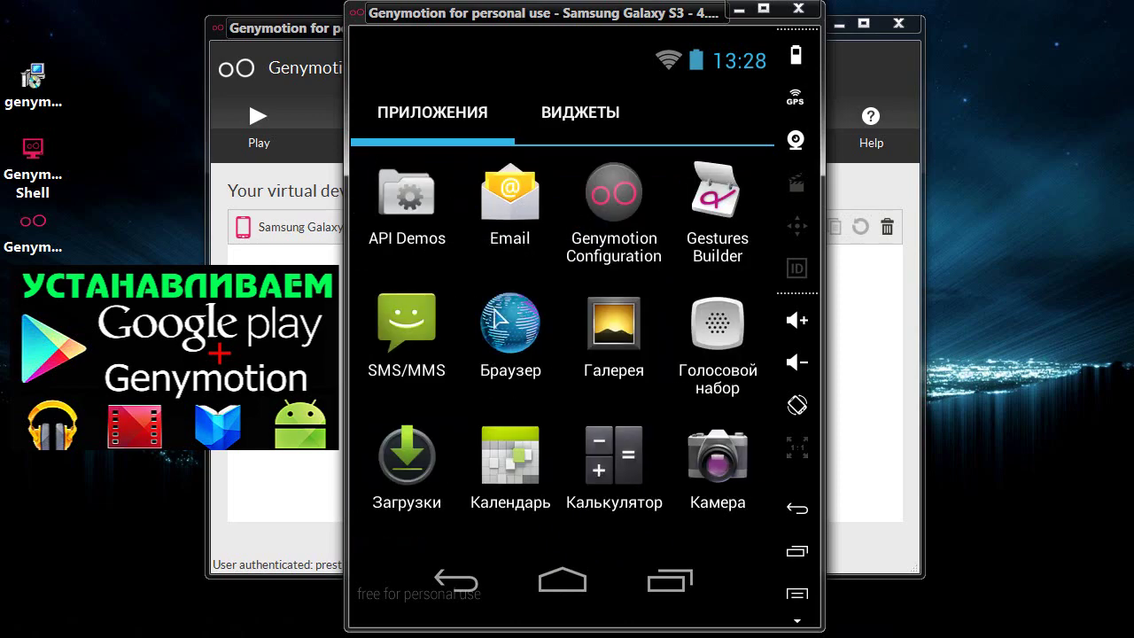